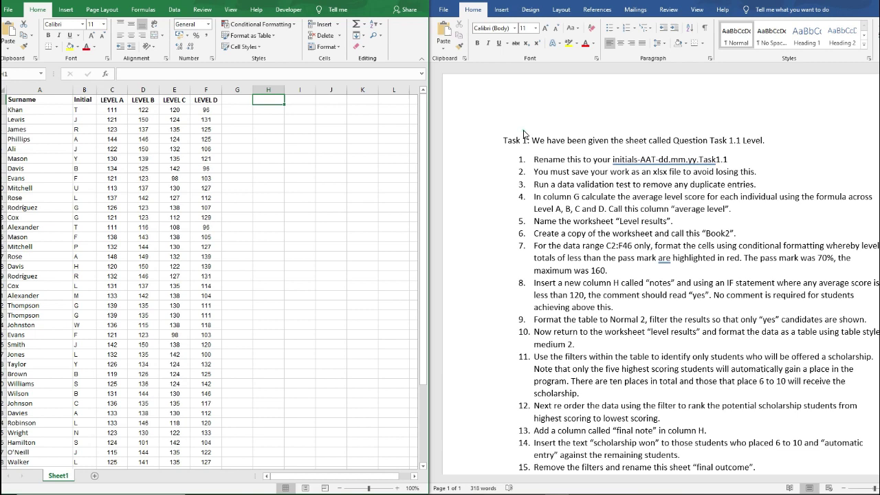
Review the instruction about saving as .xlsx in the task document
left_click(498, 134)
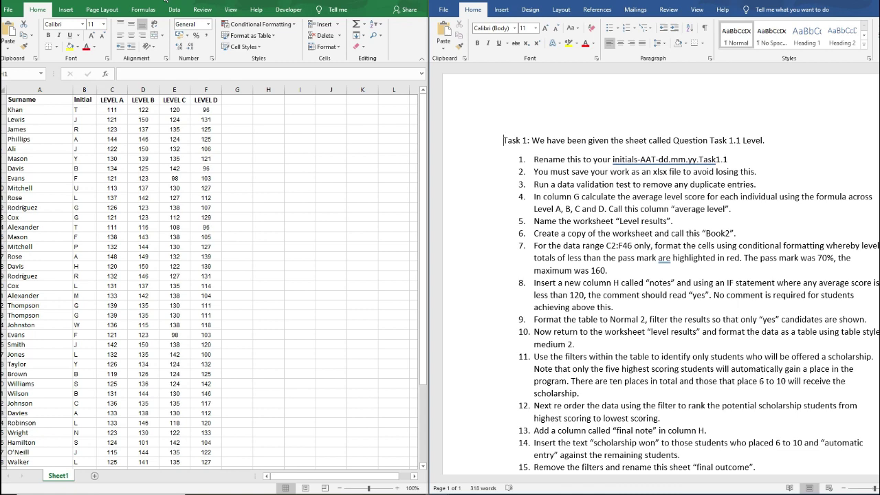
left_click(534, 160)
left_click_drag(531, 171, 764, 172)
left_click(654, 172)
left_click(764, 172)
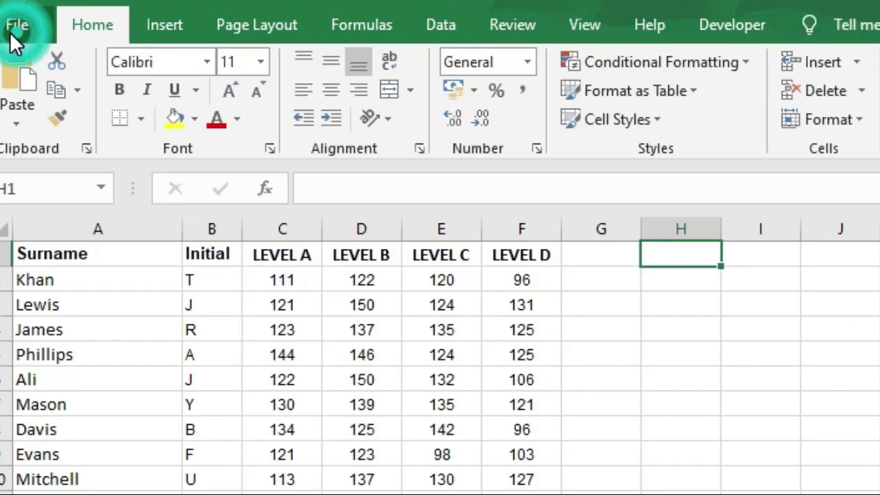
Save the workbook as MF-AAT-15.11.20.Task1.1.xlsx, replacing the existing file
left_click(6, 11)
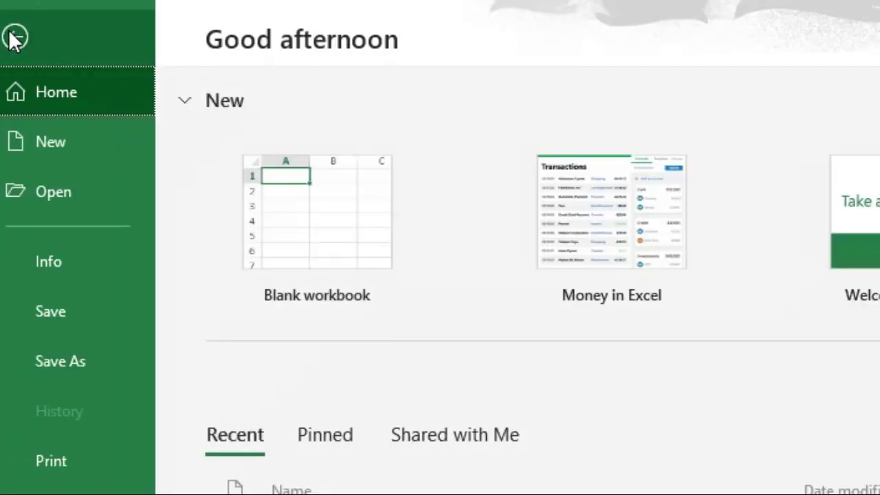
left_click(88, 362)
left_click(387, 462)
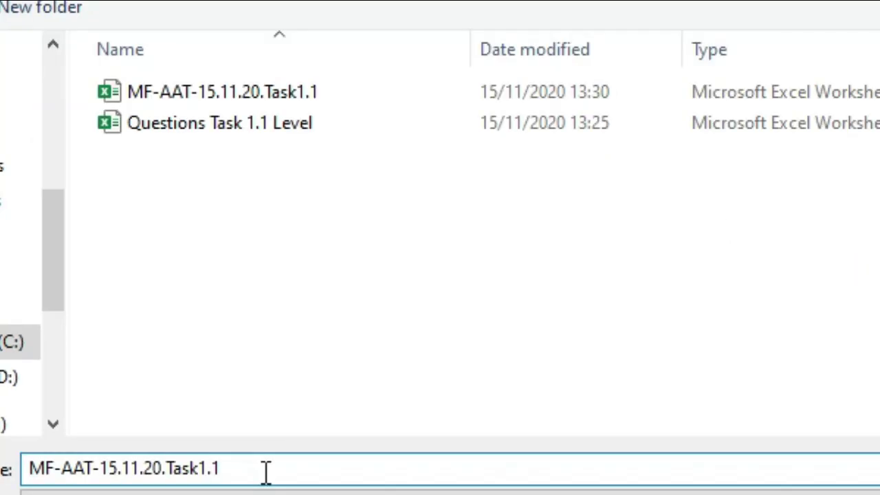
type(".")
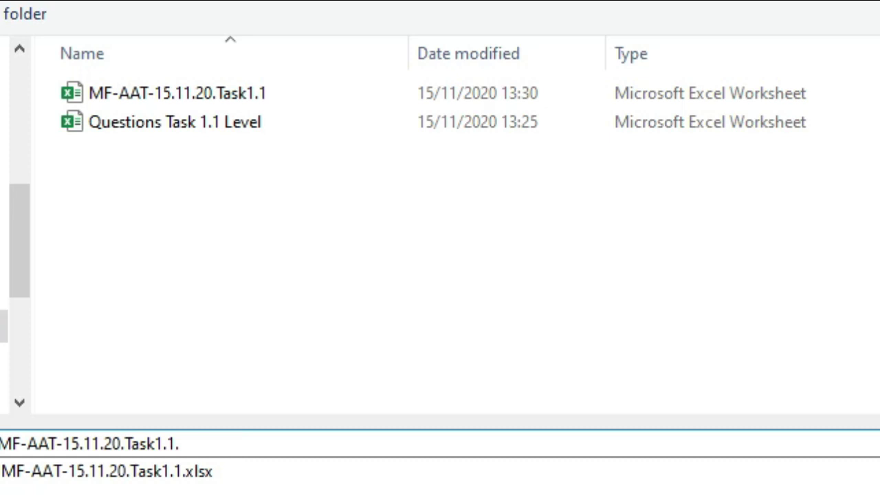
type("xlsx")
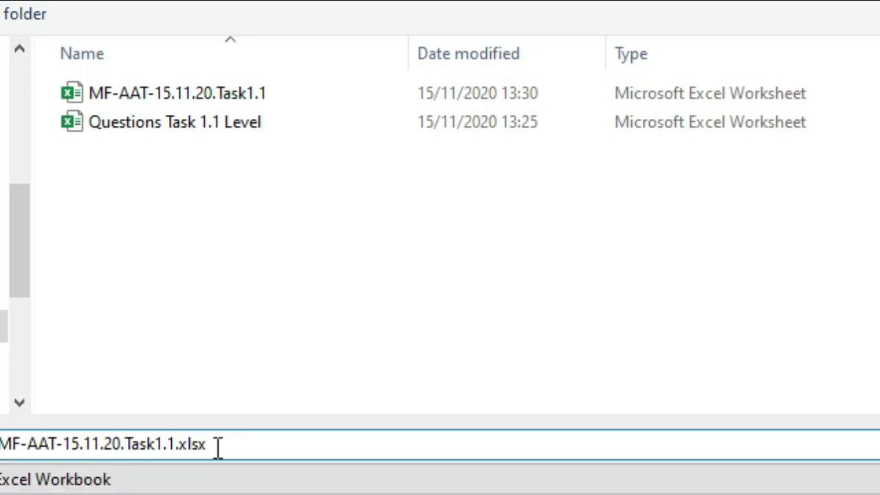
key("Return")
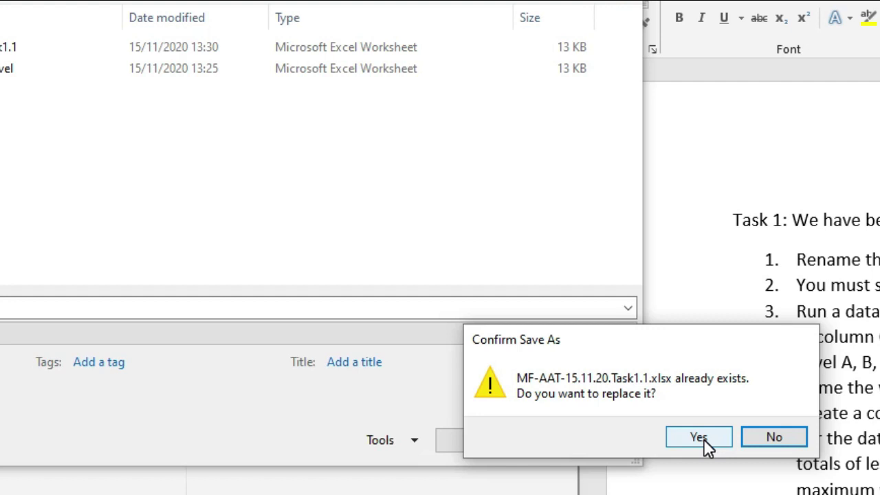
left_click(699, 438)
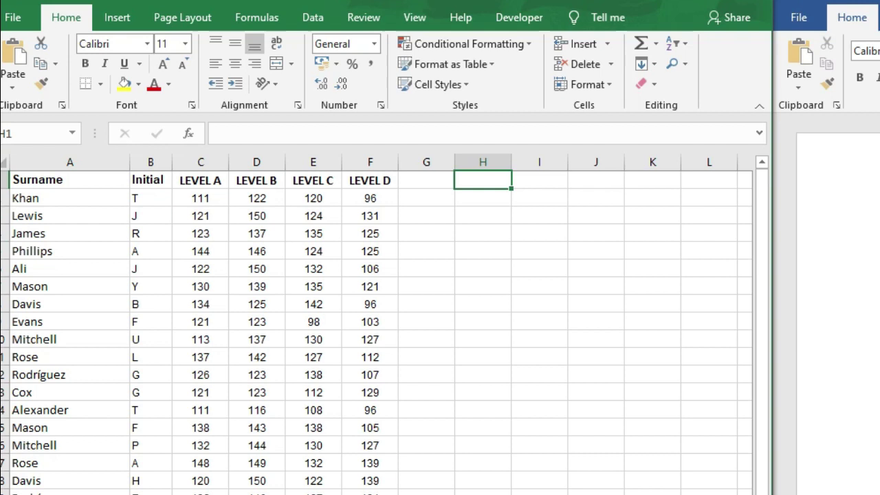
Remove duplicate rows from columns A–F with all columns checked, dropping 2 rows
left_click(514, 232)
left_click_drag(377, 163, 3, 150)
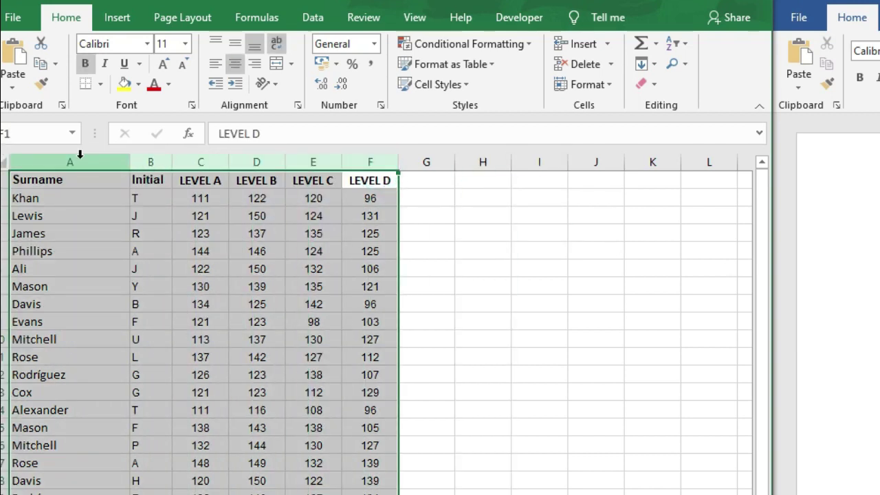
left_click(314, 21)
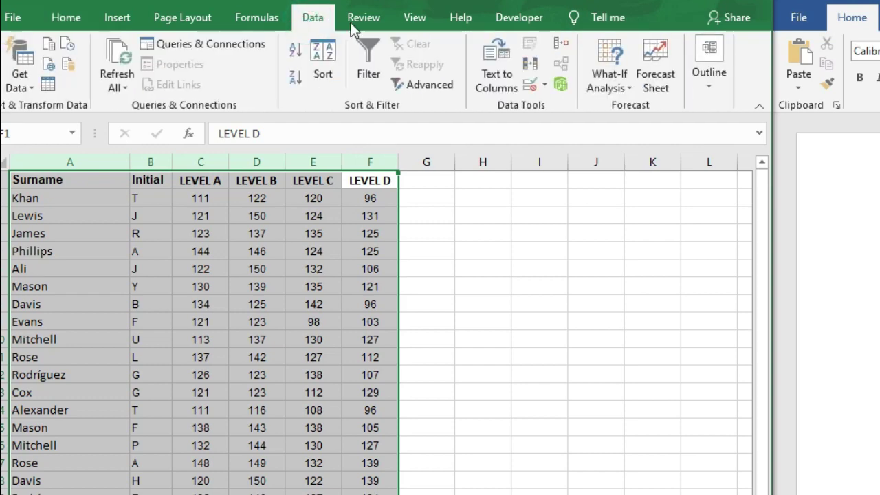
left_click(529, 69)
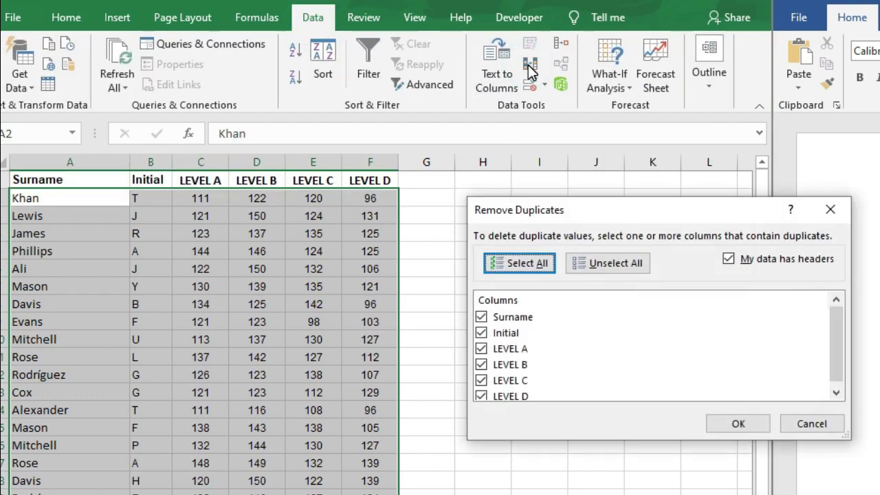
left_click_drag(838, 315, 822, 306)
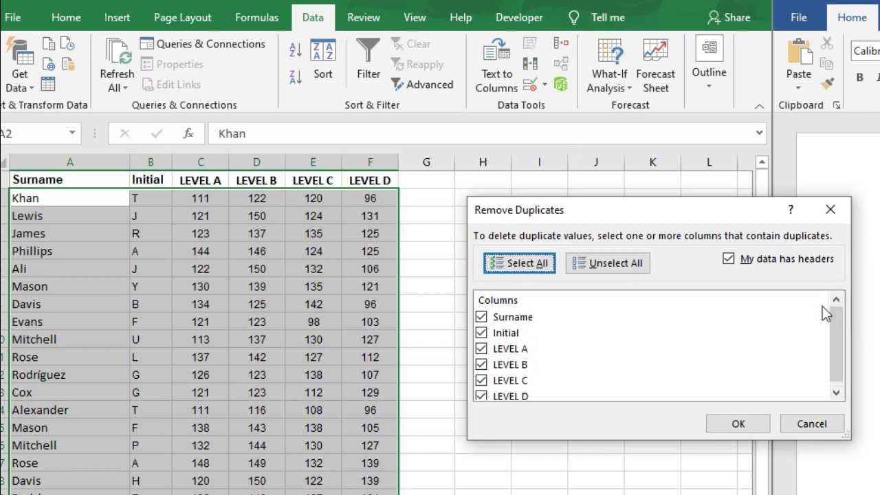
left_click(759, 425)
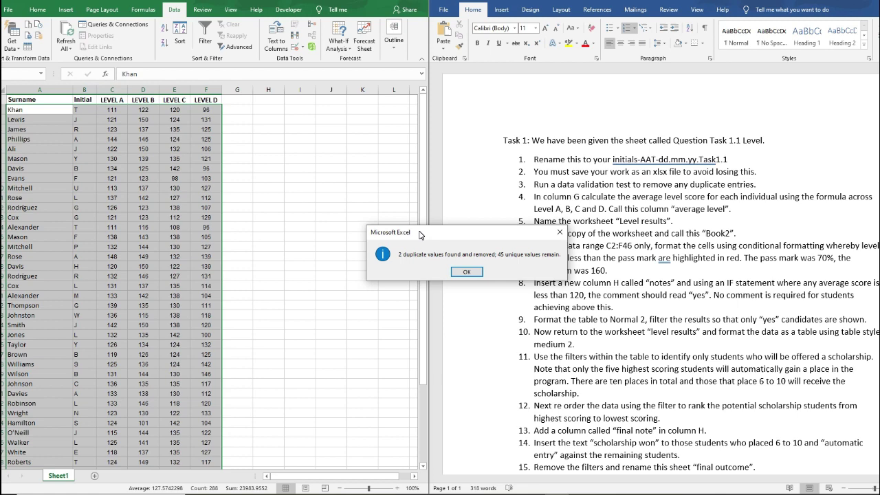
Head cell G1 'average level', split over two lines
left_click(465, 272)
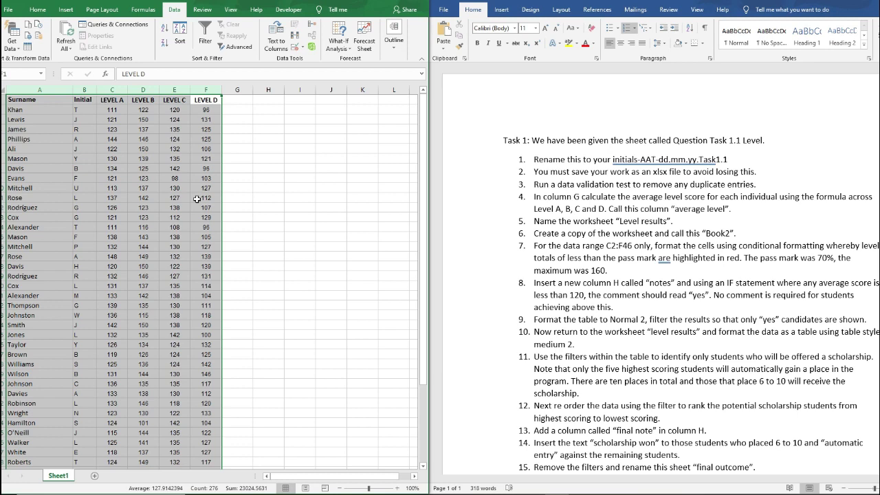
left_click(238, 101)
type("a")
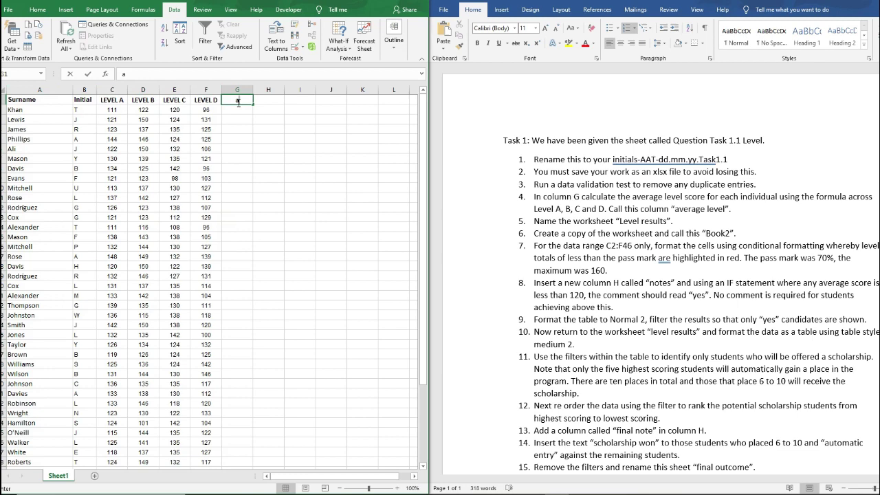
type("verage")
key("alt+Return")
type("level")
key("Return")
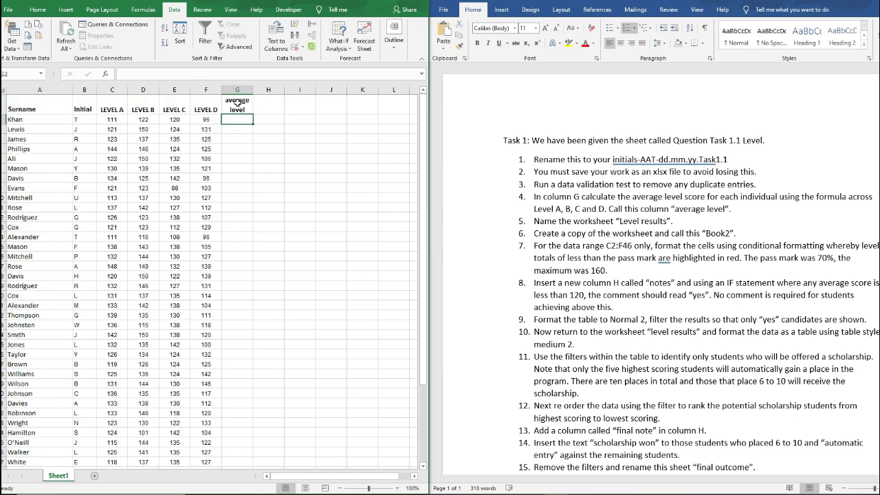
Enter =AVERAGE(C2:F2) in G2 and fill it down to every student
type("=a")
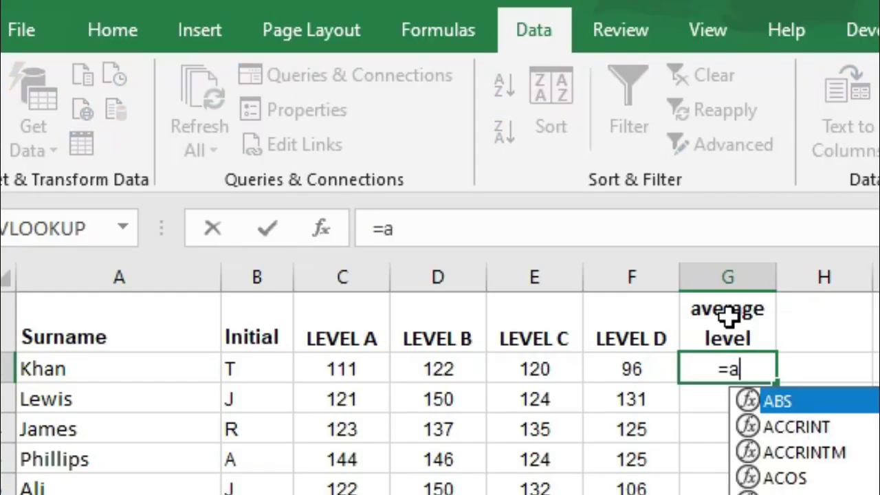
type("verage(")
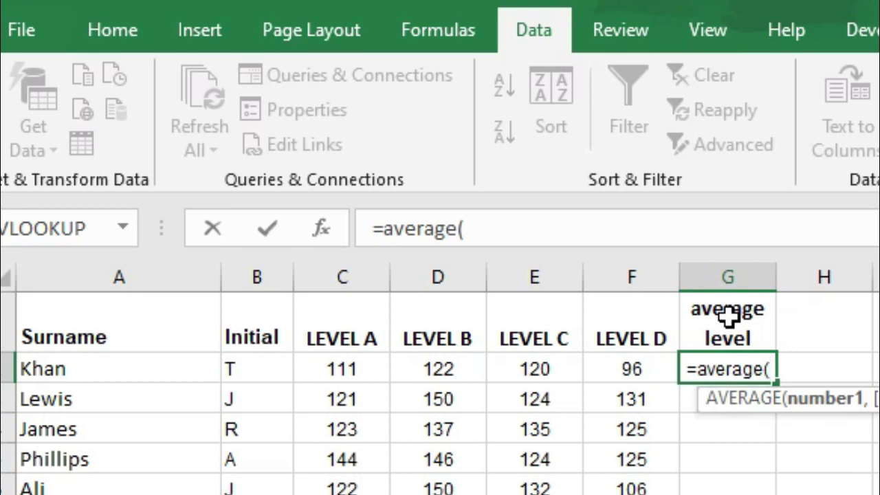
left_click_drag(362, 363, 612, 365)
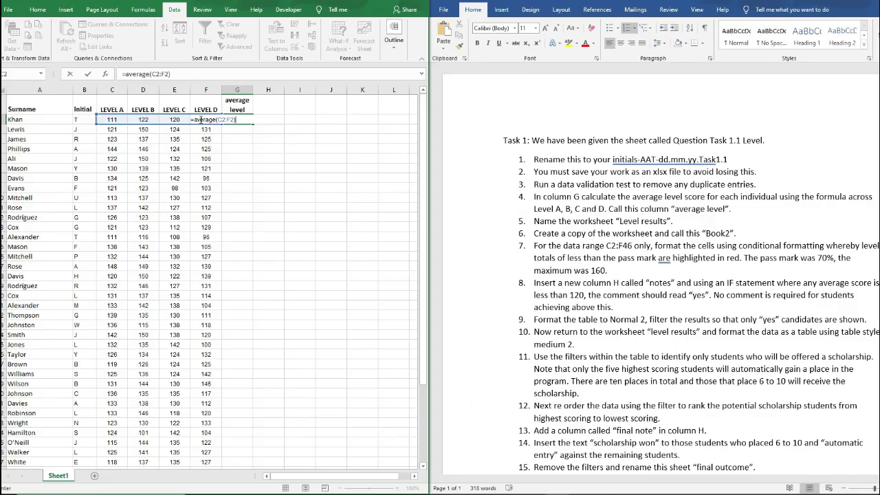
key("Return")
left_click(242, 120)
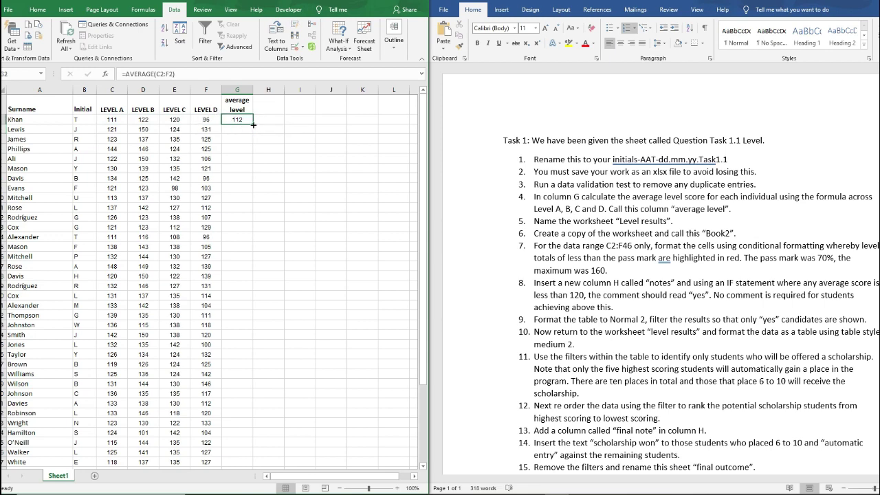
left_click_drag(253, 124, 245, 455)
Spot-check two students' averages against their four level scores
scroll(240, 442, "up", 3)
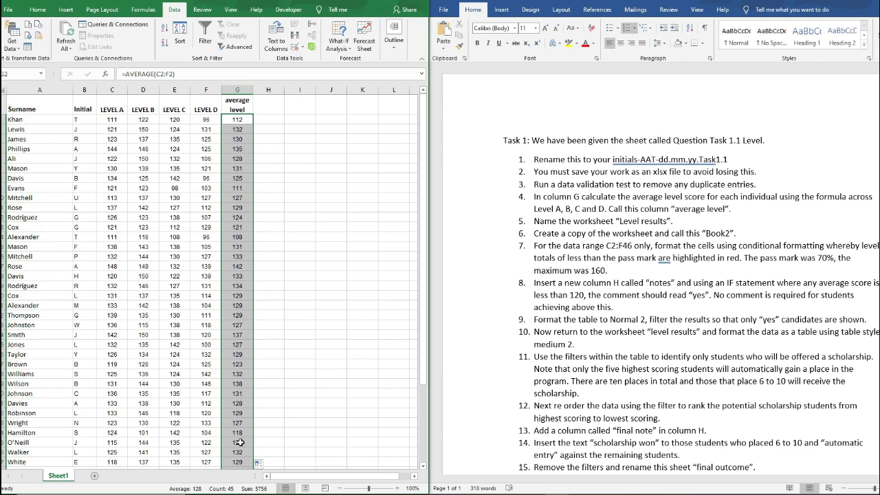
left_click(234, 119)
left_click_drag(112, 119, 208, 120)
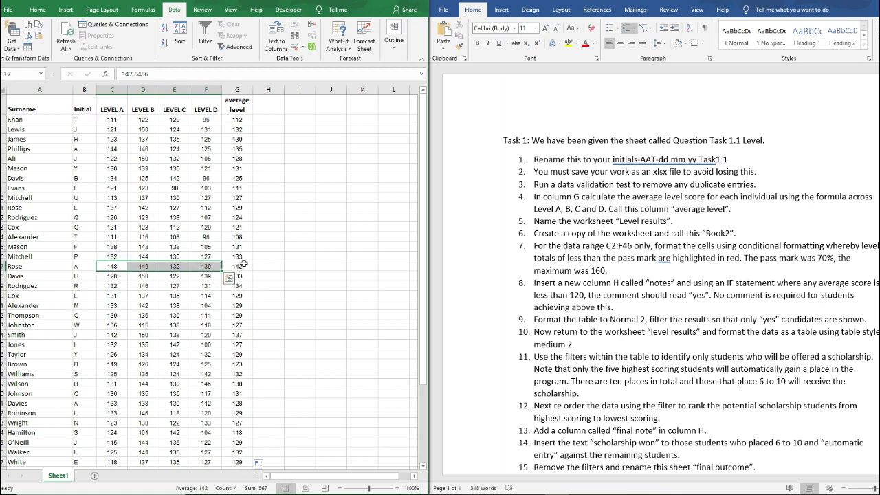
left_click_drag(113, 383, 209, 383)
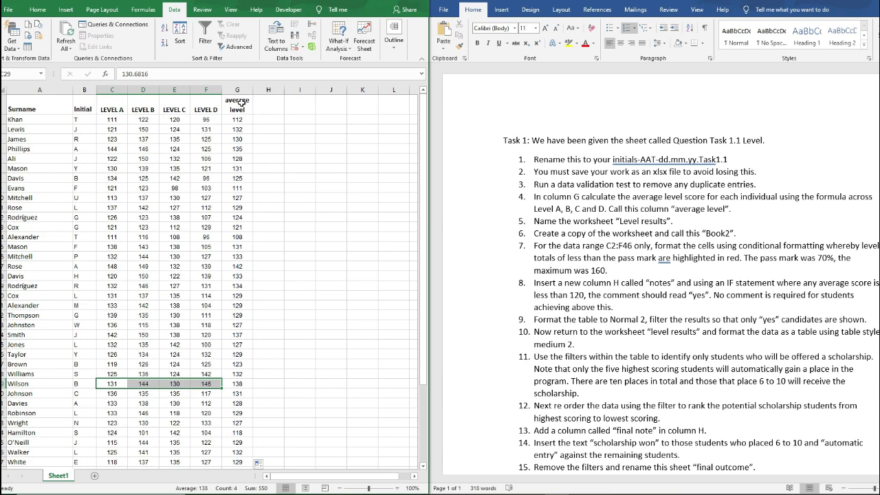
Rename the Sheet1 tab to 'Level results', re-entering the name to confirm it
left_click(266, 109)
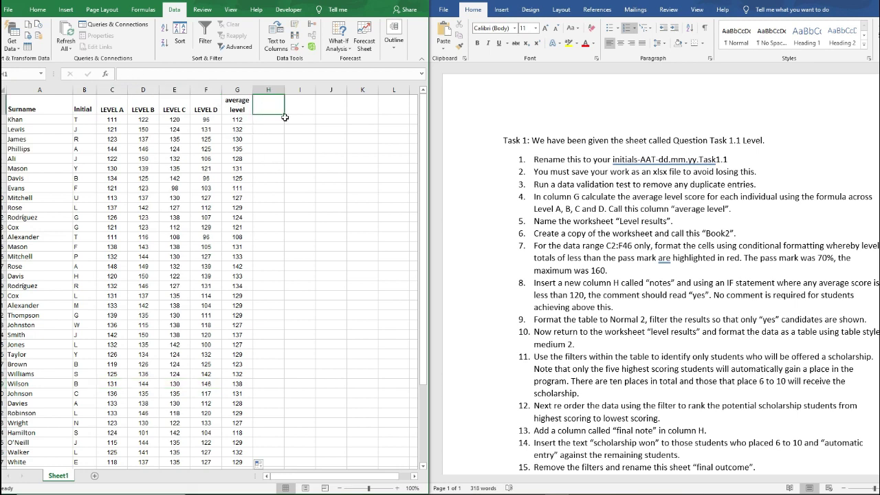
double_click(59, 475)
type("Level results")
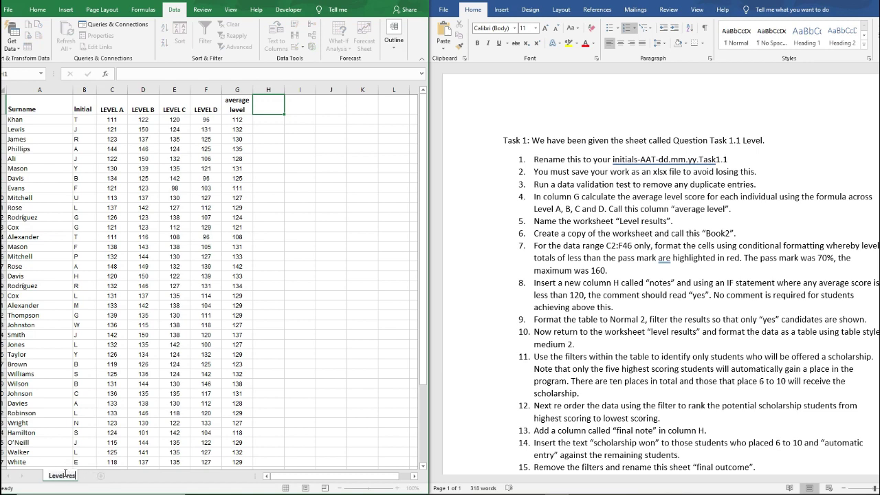
left_click(268, 107)
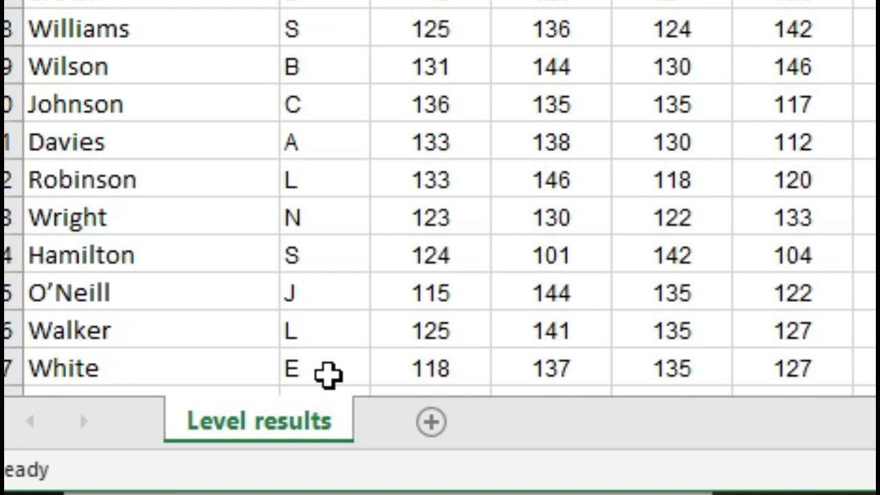
double_click(77, 475)
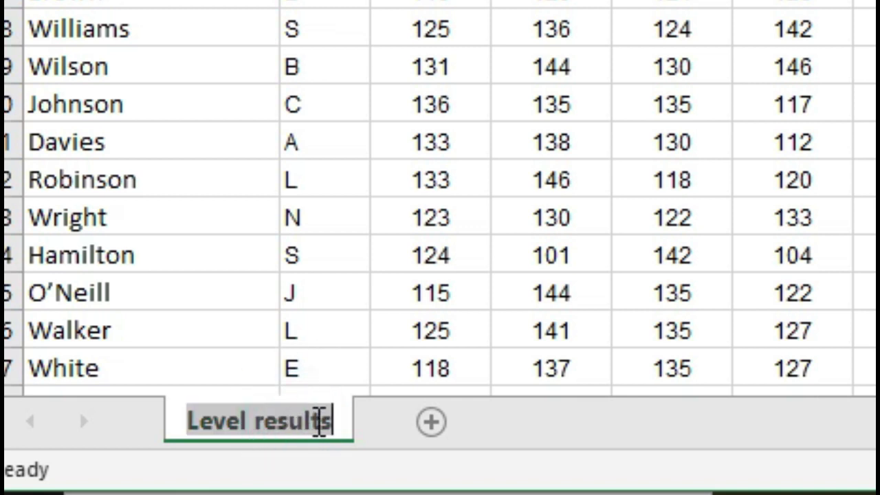
type("Level results")
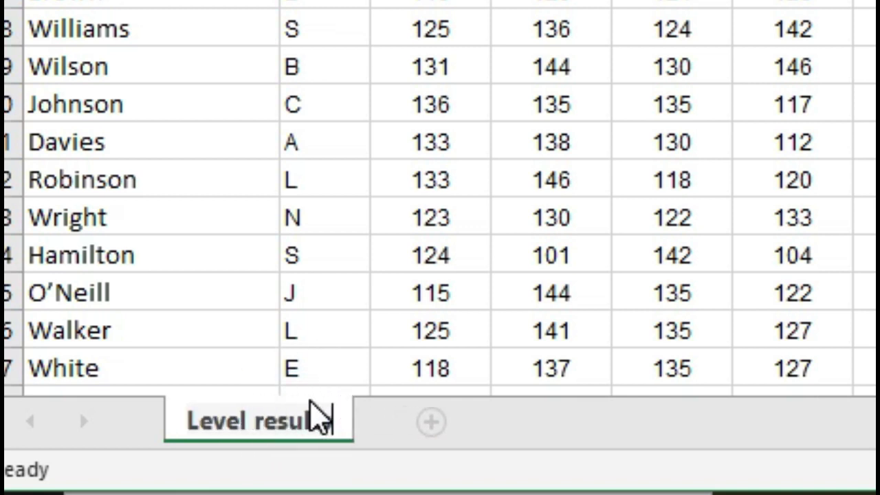
key("Return")
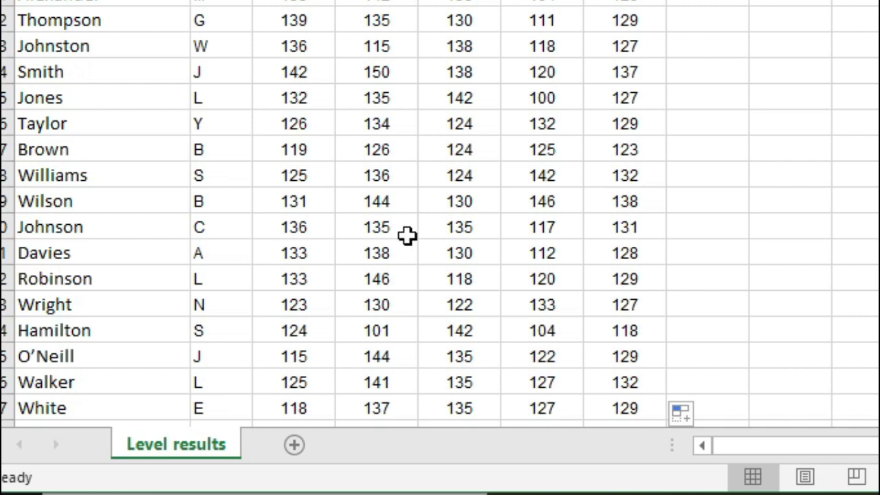
Copy the Level results sheet with Move or Copy and name the copy Book2
right_click(200, 450)
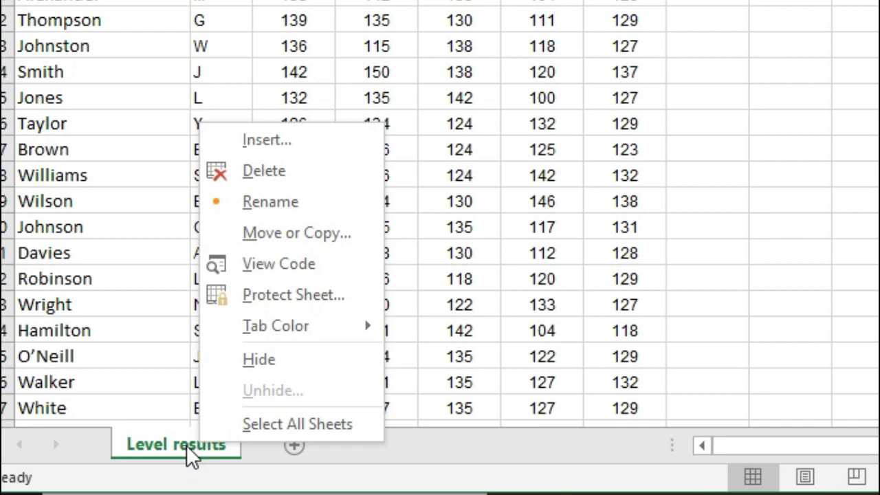
left_click(271, 236)
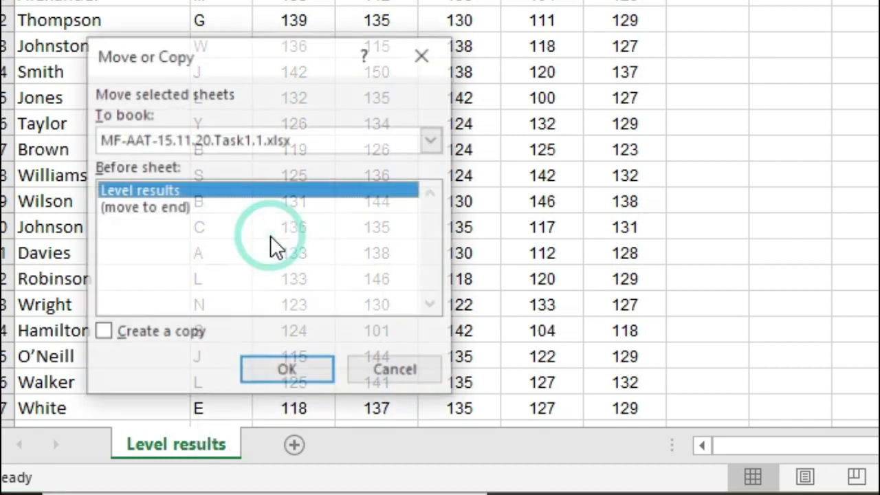
left_click(157, 331)
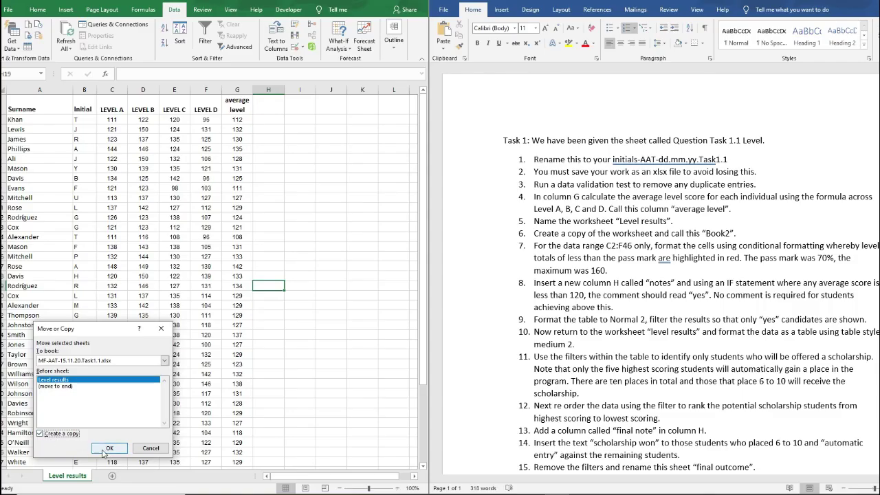
left_click(276, 380)
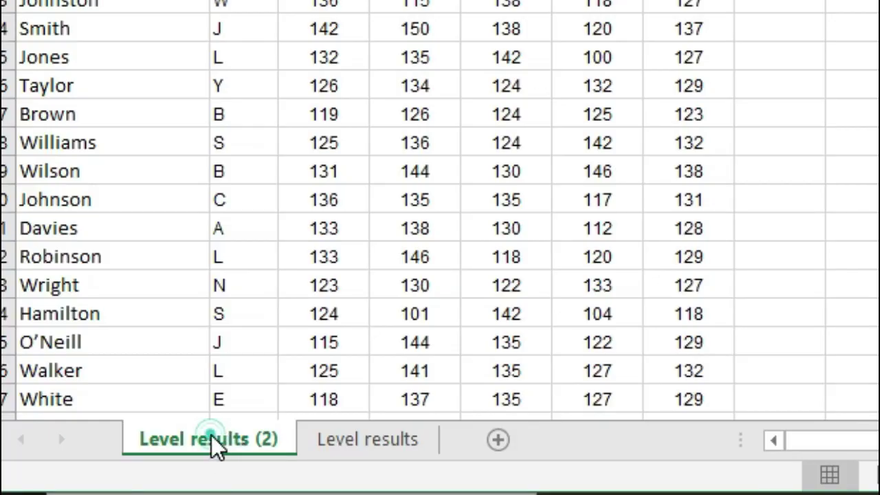
double_click(212, 437)
type("Book2")
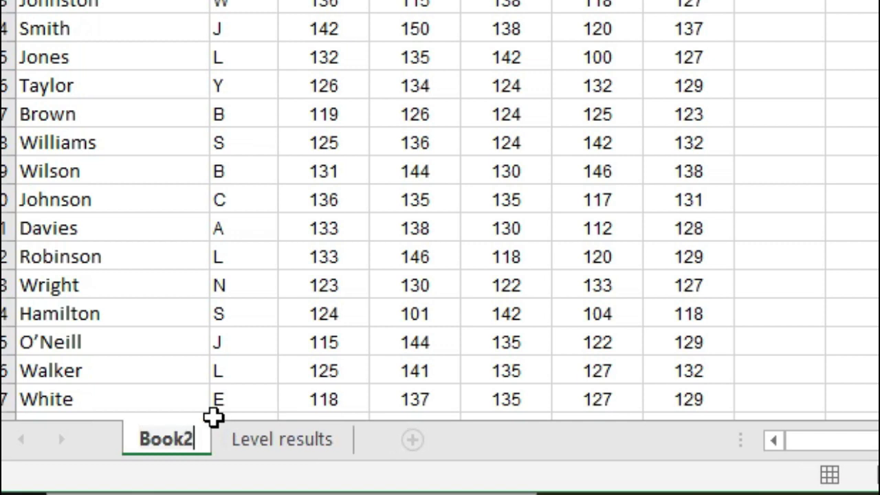
key("Return")
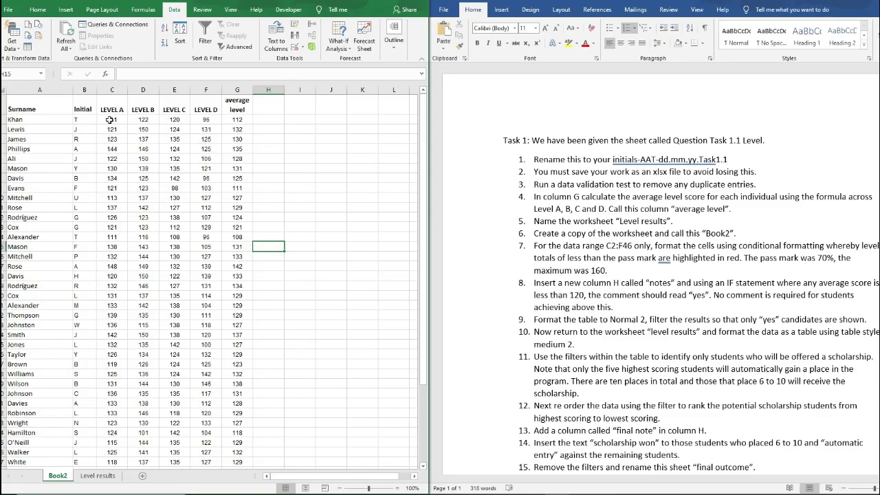
Select the LEVEL A–D scores in C2:F46
left_click(109, 119)
left_click_drag(110, 119, 205, 448)
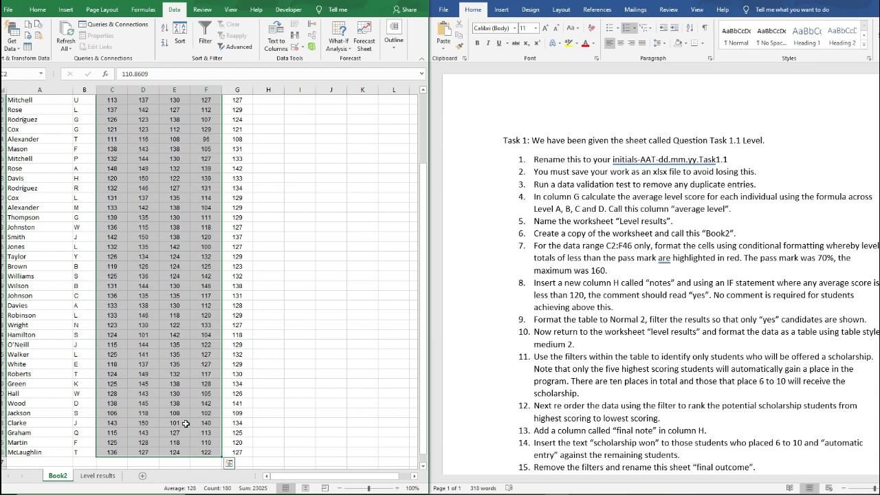
scroll(185, 424, "up", 3)
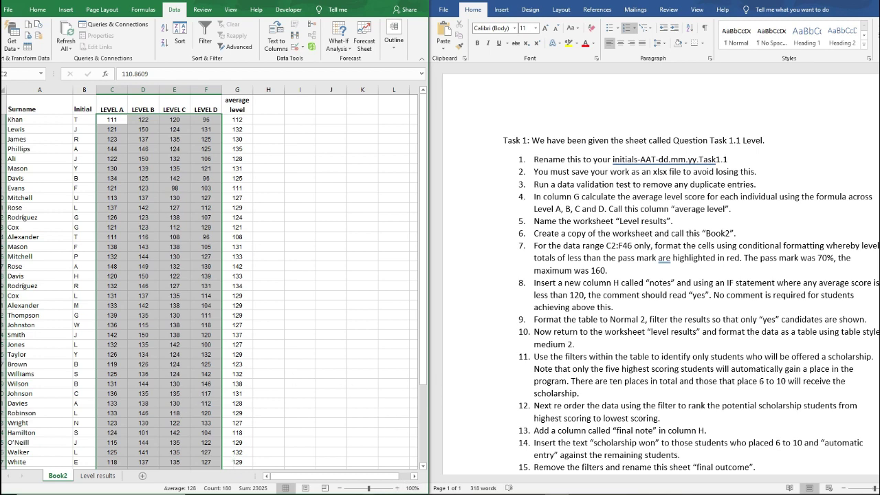
Compute the pass mark 160 × 0.7 = 112 in Calculator
left_click_drag(87, 175, 358, 134)
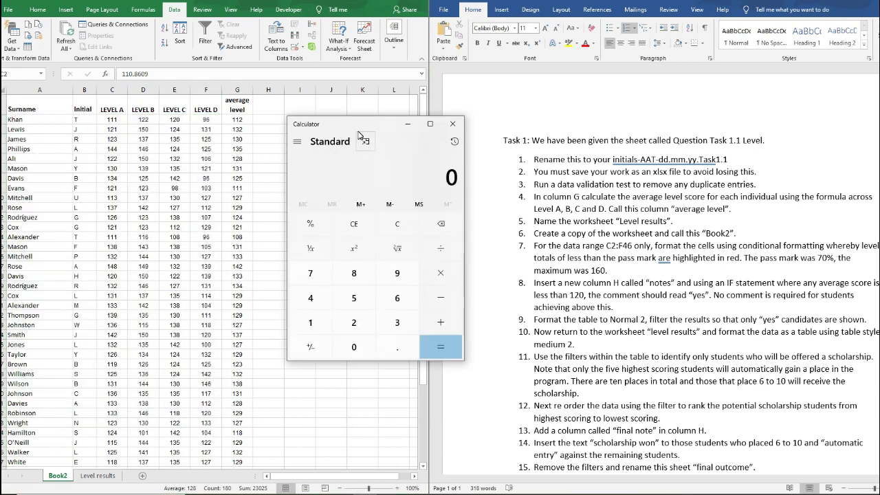
type("160*.")
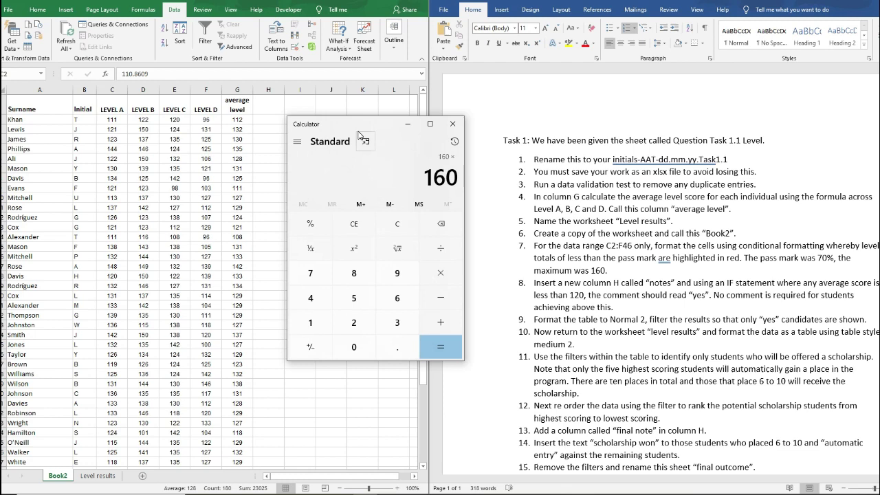
type("7")
key("Return")
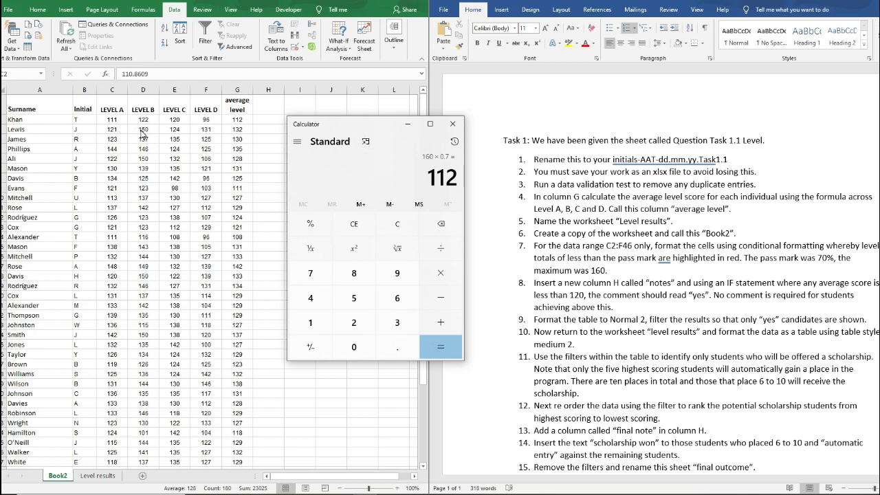
key("alt+Tab")
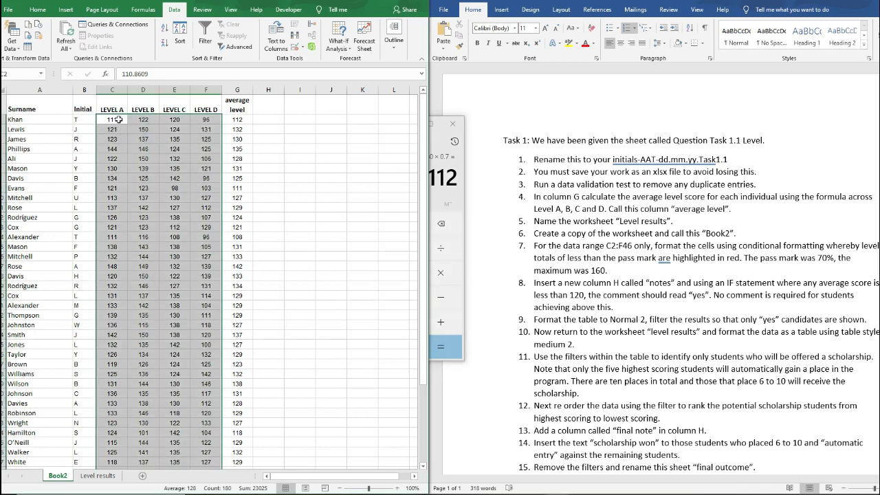
Create a conditional formatting rule for cell values less than or equal to 111
left_click(43, 13)
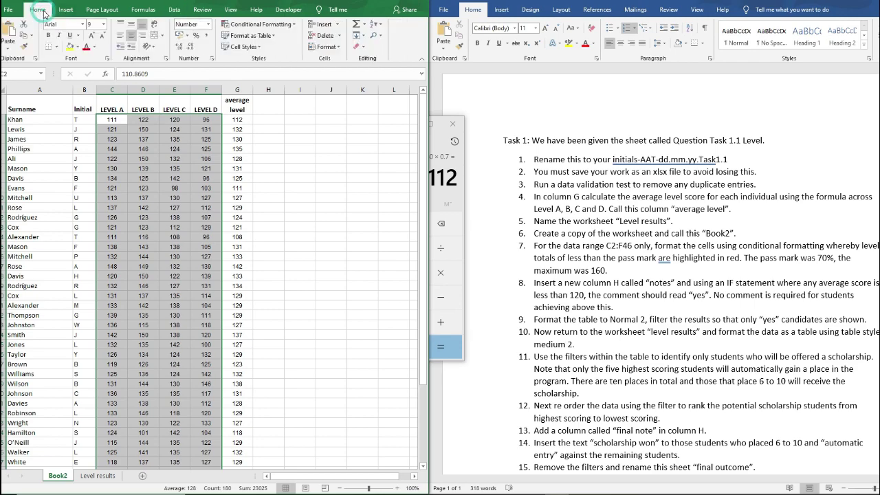
left_click(257, 25)
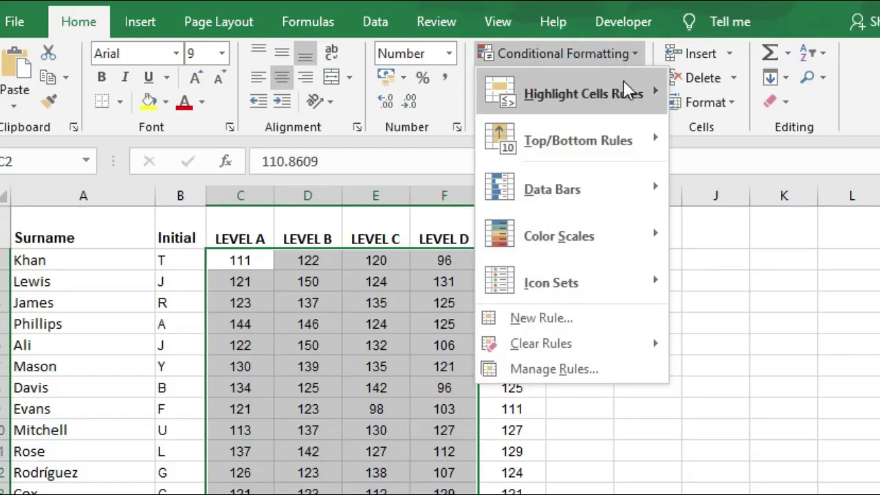
mouse_move(627, 97)
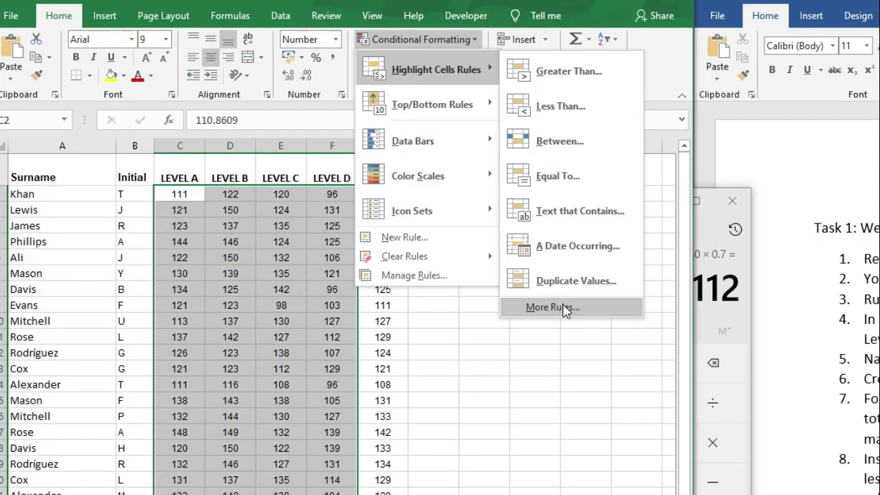
left_click(553, 307)
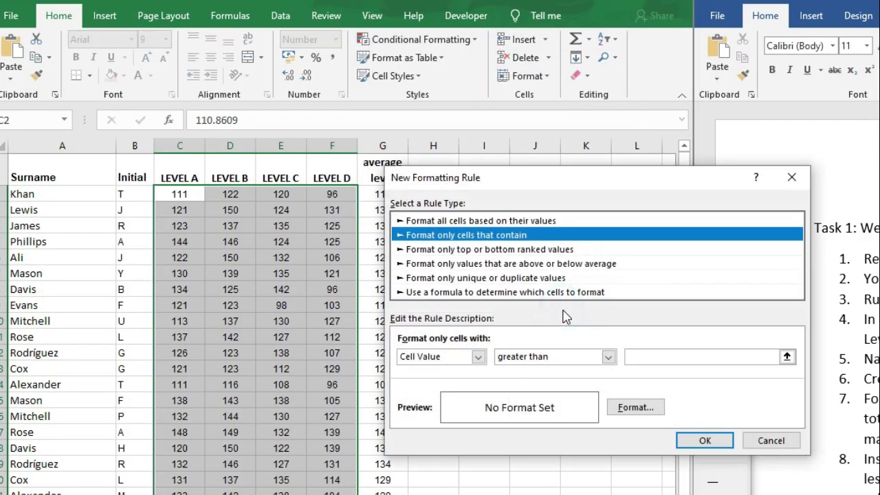
left_click(608, 357)
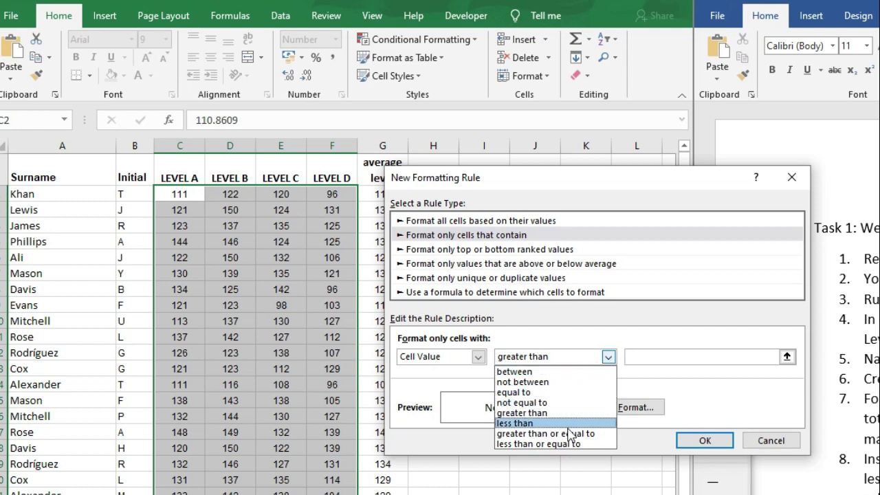
left_click(547, 444)
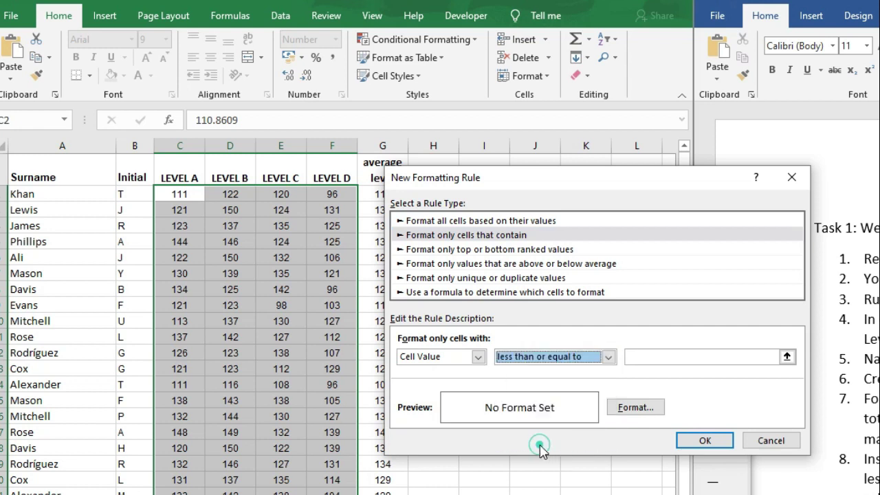
left_click(633, 356)
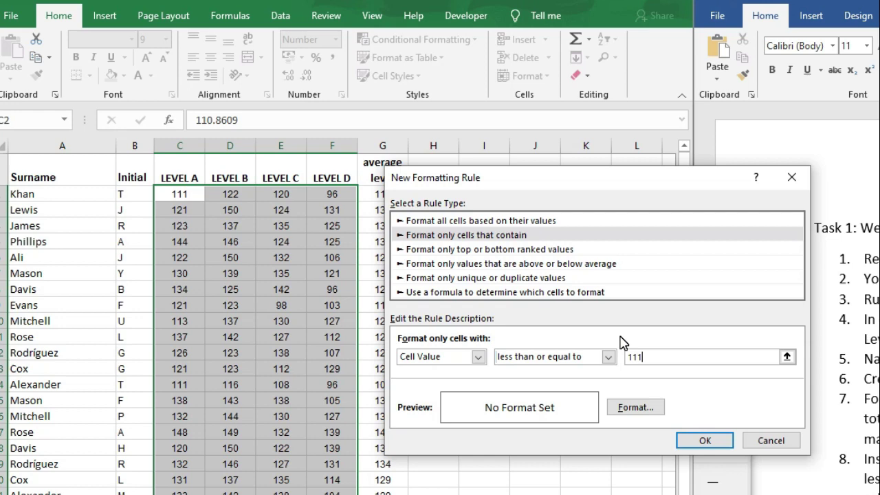
type("111")
Give the rule a red fill and apply it to the scores
left_click(629, 409)
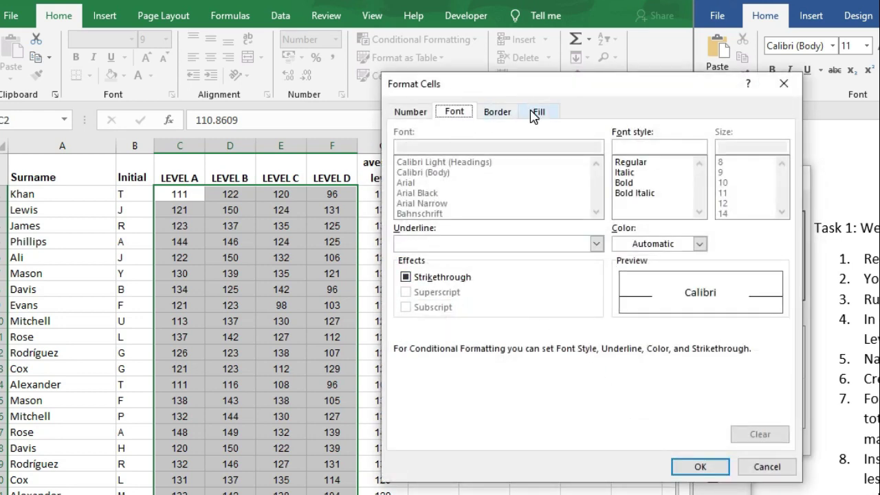
left_click(534, 112)
left_click(422, 268)
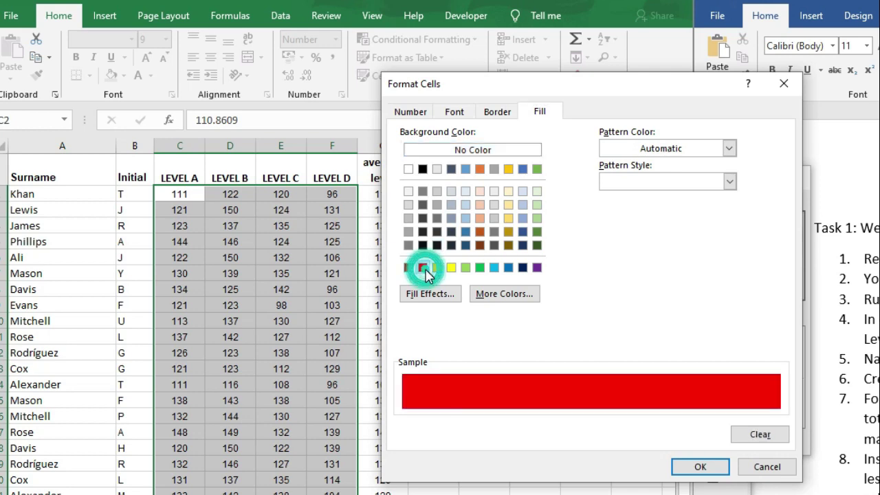
left_click(694, 468)
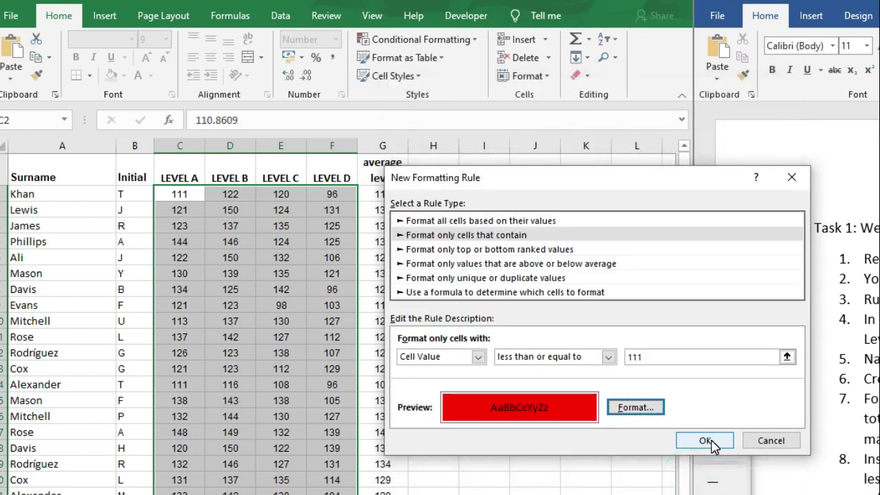
left_click(709, 443)
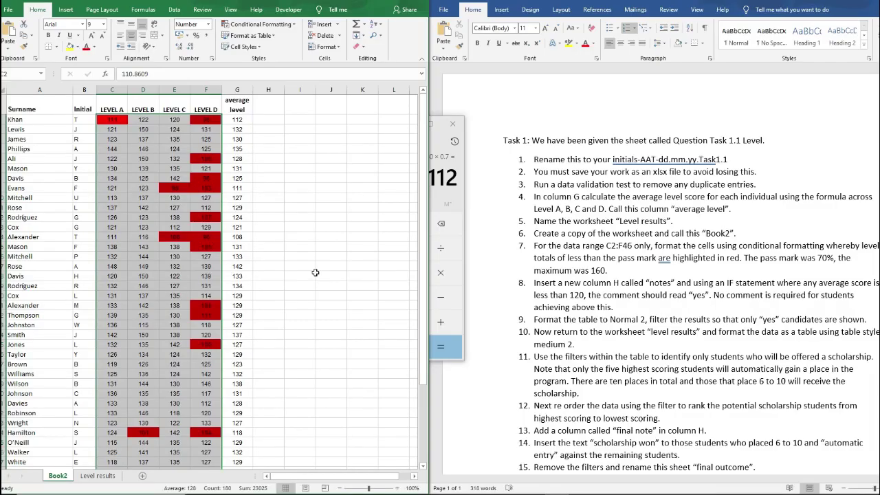
Add a 'notes' heading in cell H1
left_click(433, 168)
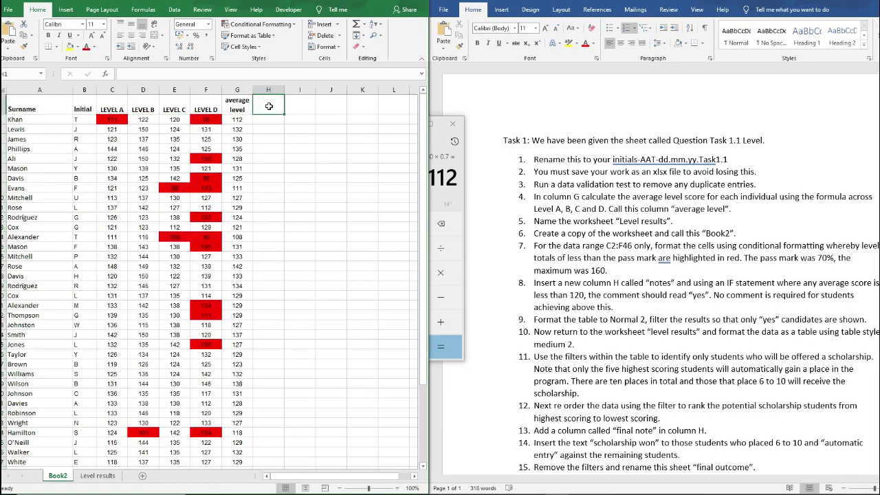
left_click(405, 122)
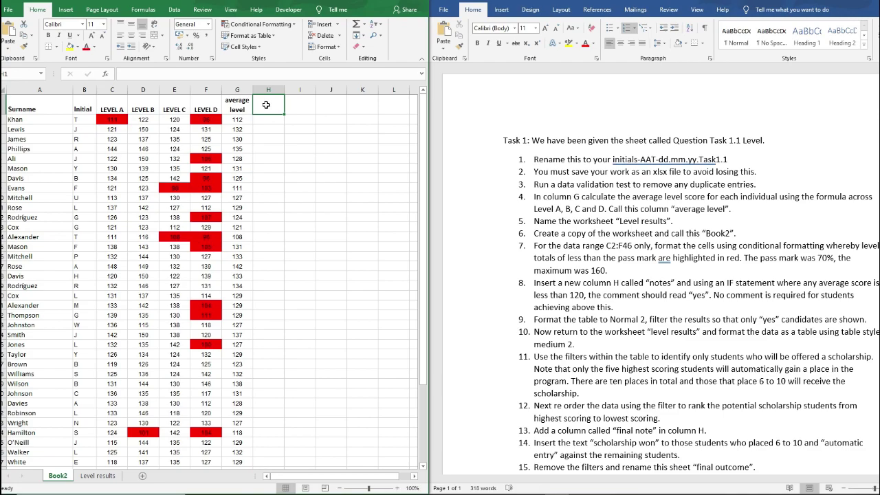
type("notes")
key("Return")
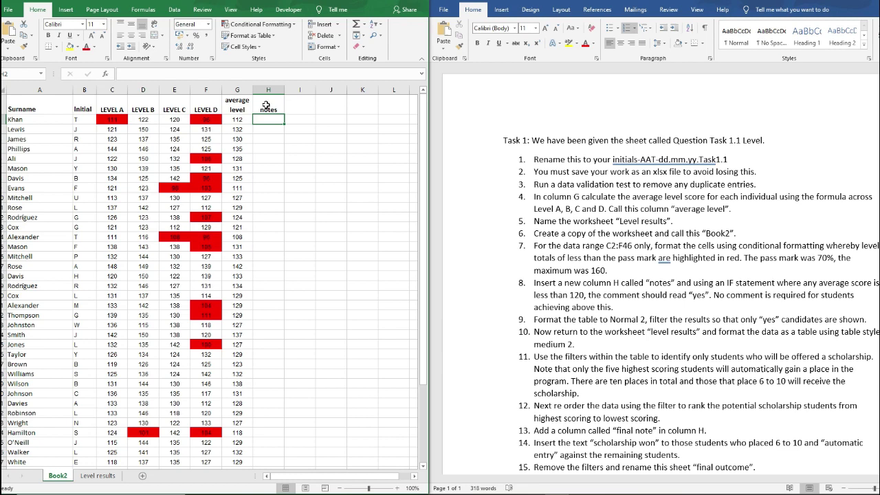
Type =IF(G2<120,"yes","") into H2
type("=if(")
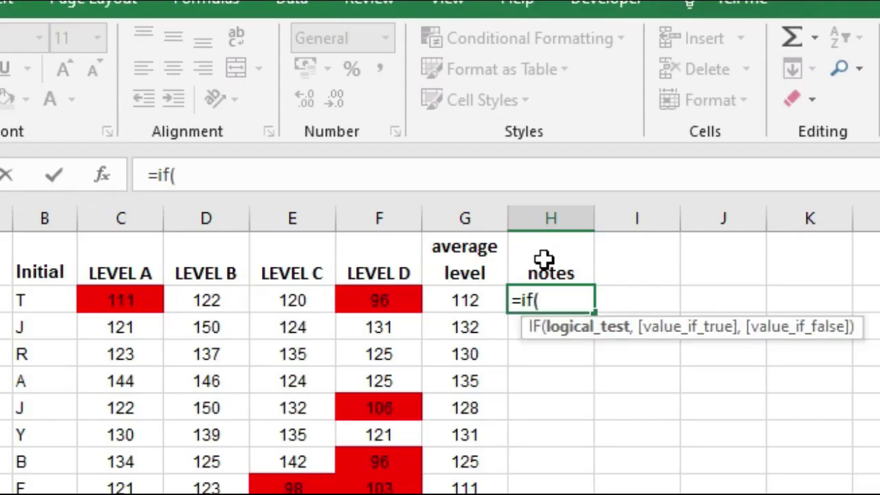
left_click(475, 296)
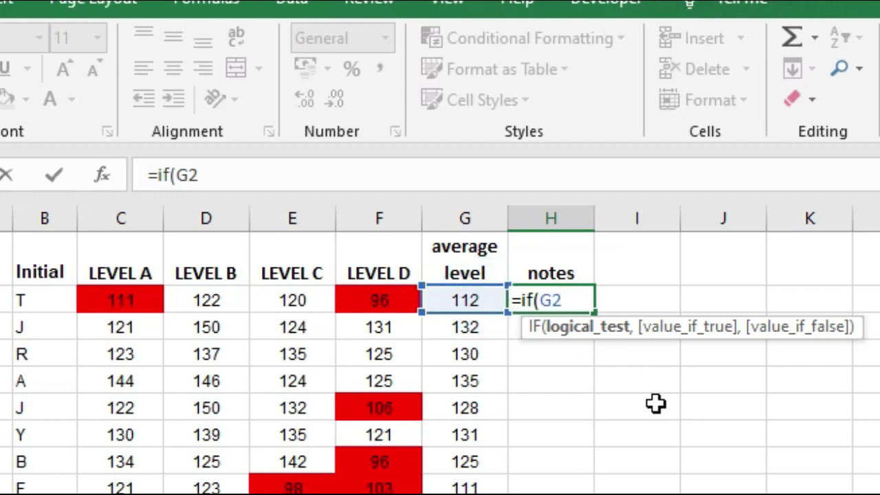
type("<120")
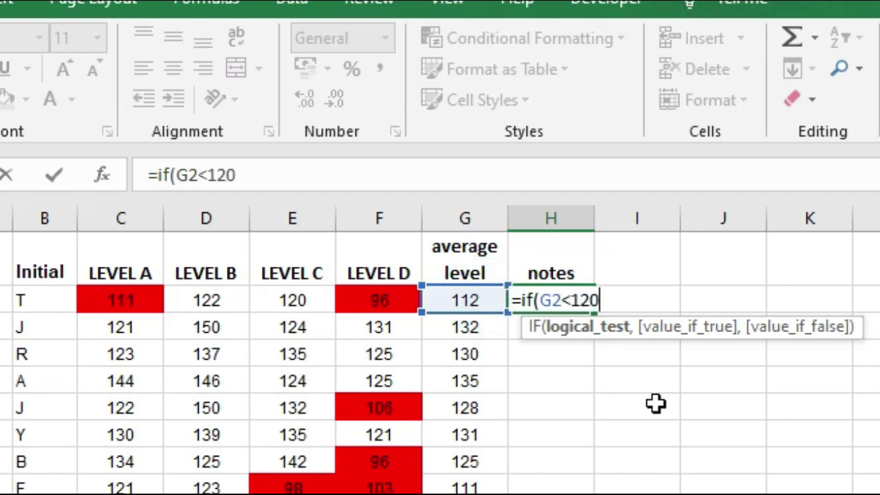
type(",")
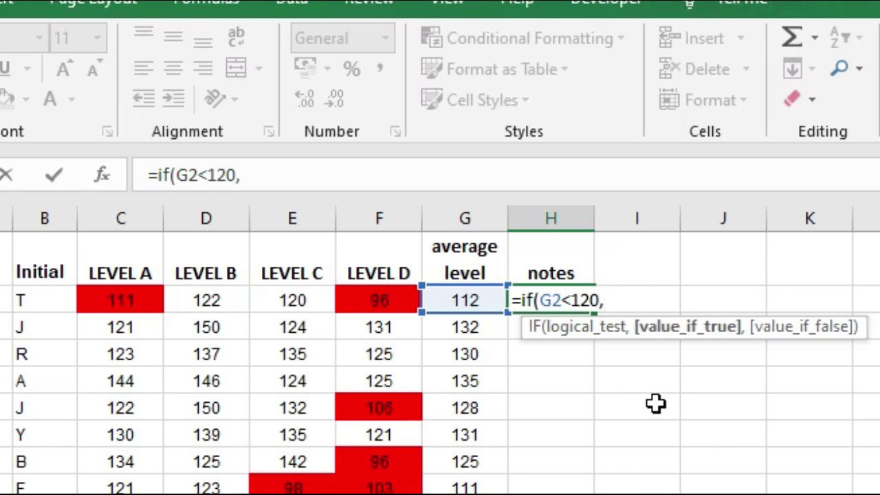
type("\"yes\"")
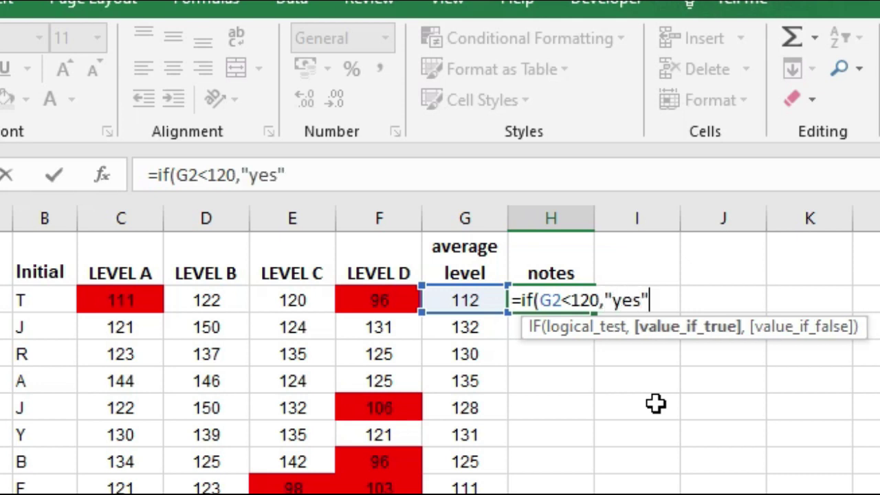
type(",")
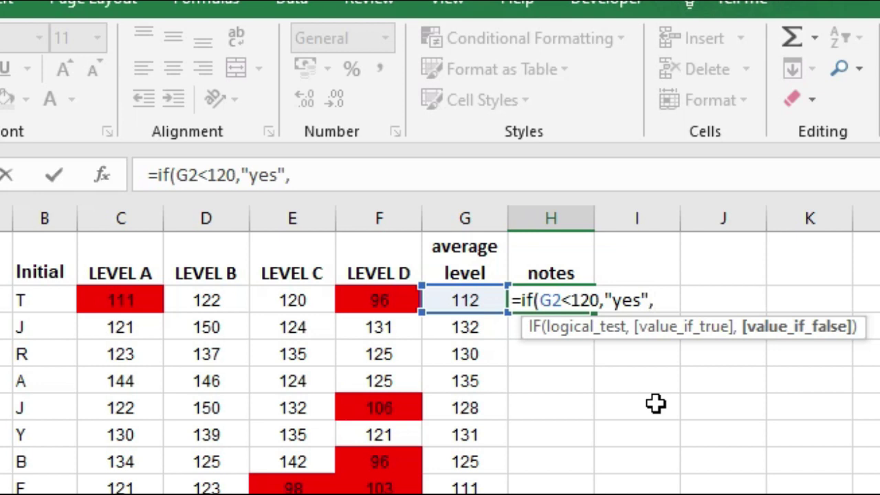
type("\"\")")
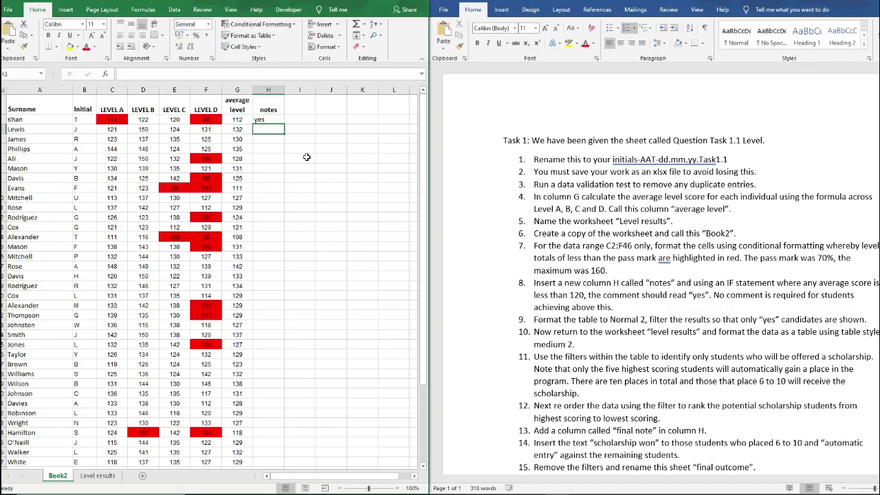
Enter the IF formula in H2 and fill it down column H for every student
key("Return")
left_click(268, 119)
left_click_drag(284, 125, 275, 454)
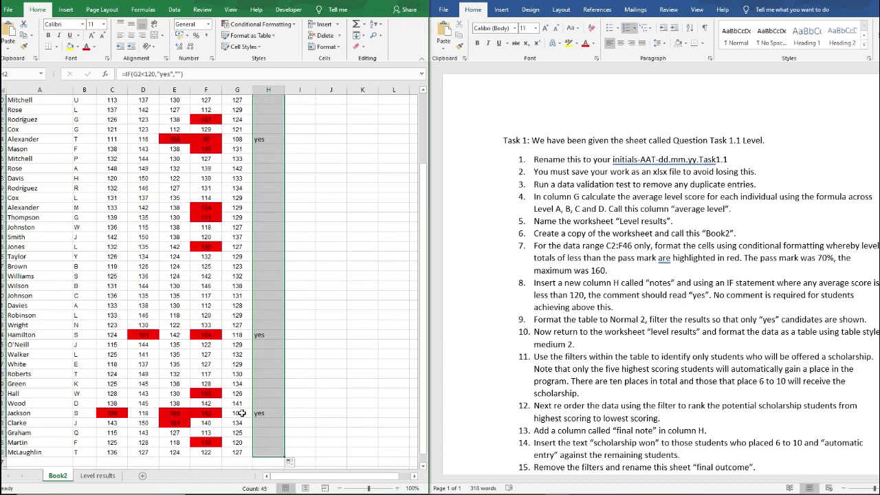
Spot-check the average and notes formulas in several rows
left_click_drag(239, 413, 263, 412)
left_click_drag(237, 334, 259, 334)
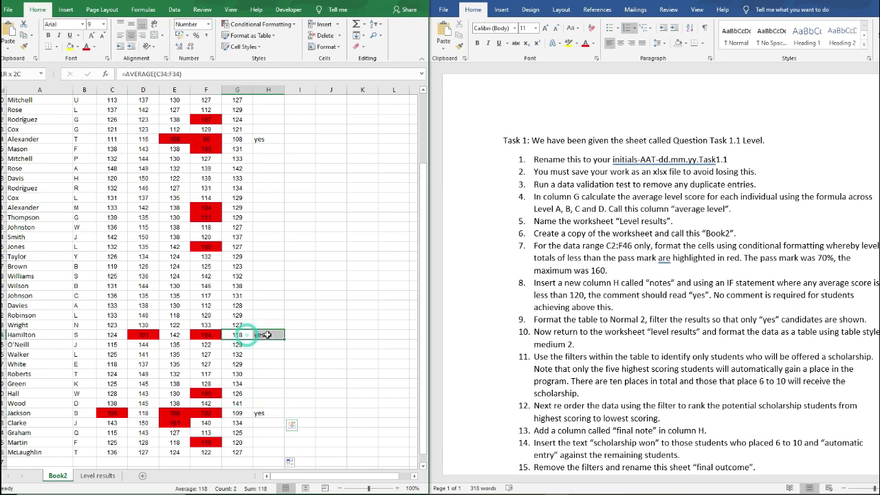
scroll(259, 346, "up", 1)
scroll(259, 346, "up", 3)
scroll(255, 347, "down", 6)
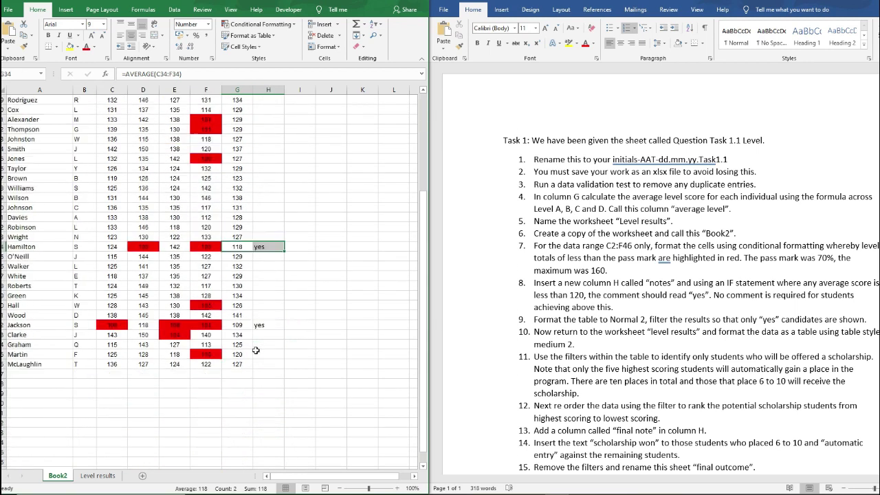
scroll(253, 346, "up", 1)
left_click_drag(241, 325, 265, 324)
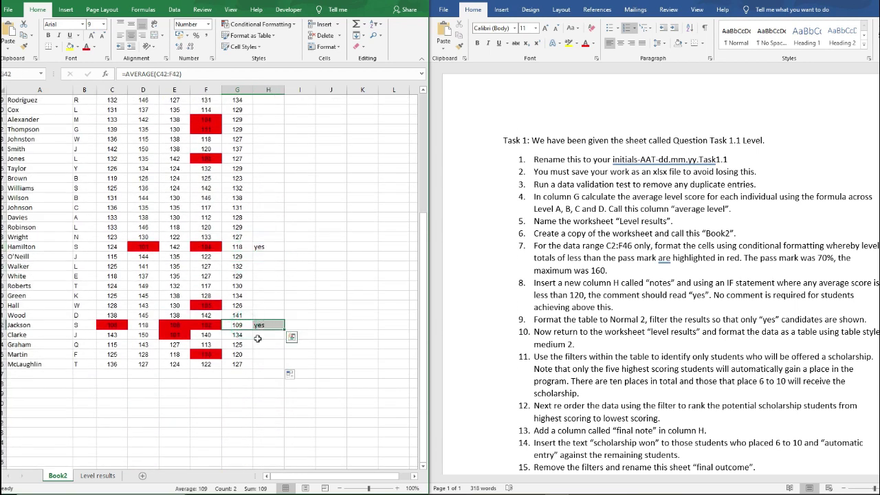
left_click(244, 354)
left_click_drag(244, 354, 265, 354)
left_click(261, 354)
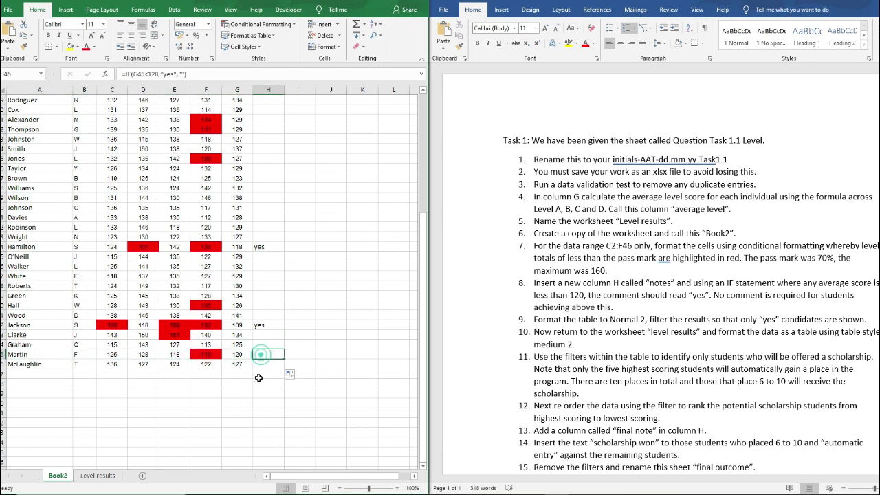
scroll(264, 362, "up", 6)
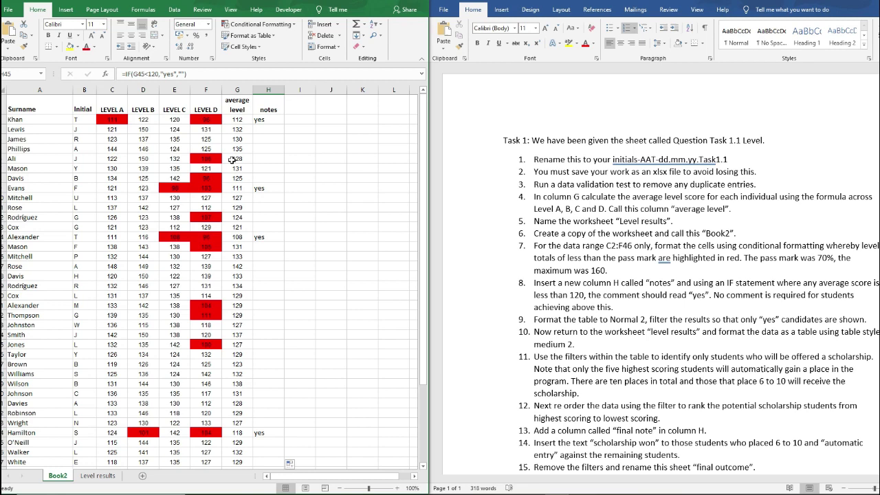
left_click(243, 119)
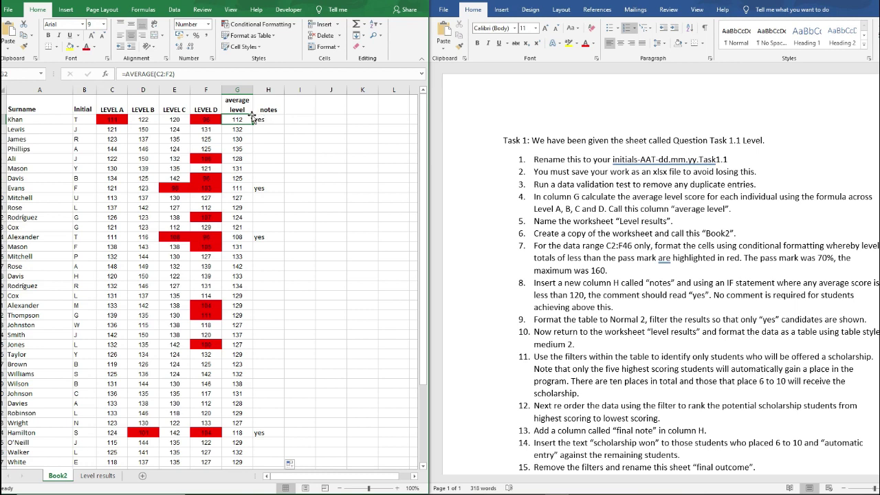
Select columns A to H, widen the window, and apply the Normal 2 cell style
left_click_drag(42, 89, 265, 88)
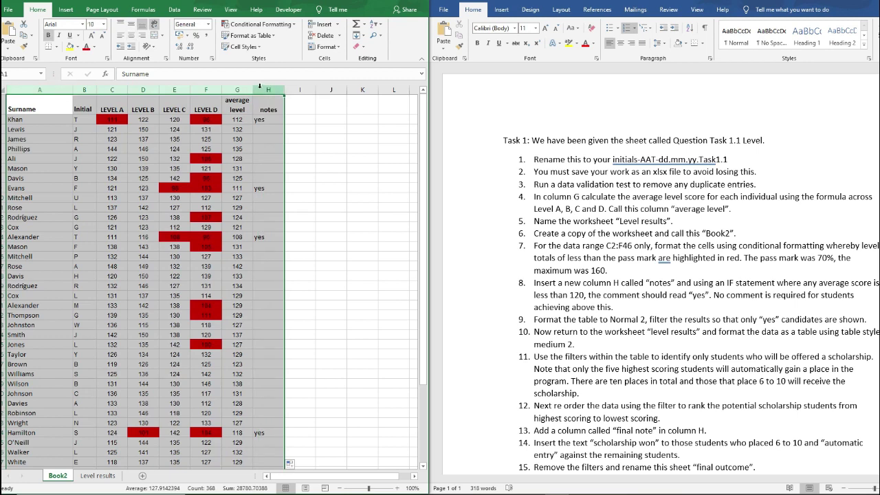
left_click_drag(430, 126, 795, 138)
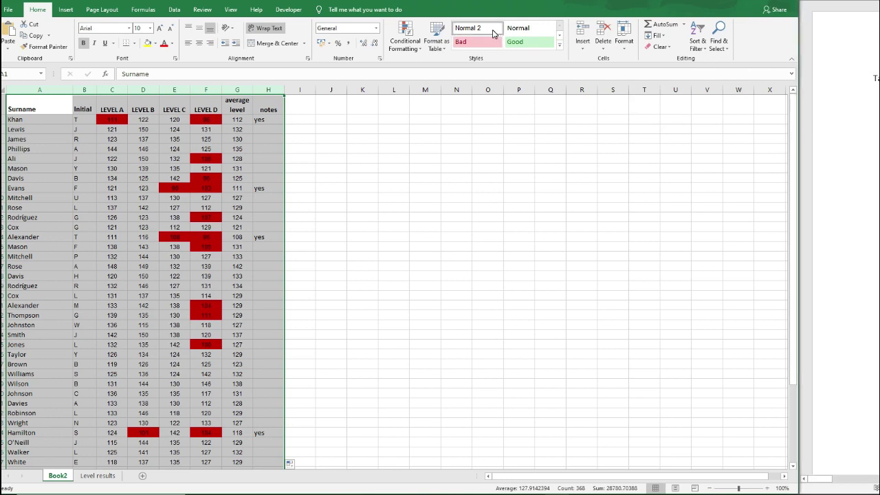
left_click(492, 33)
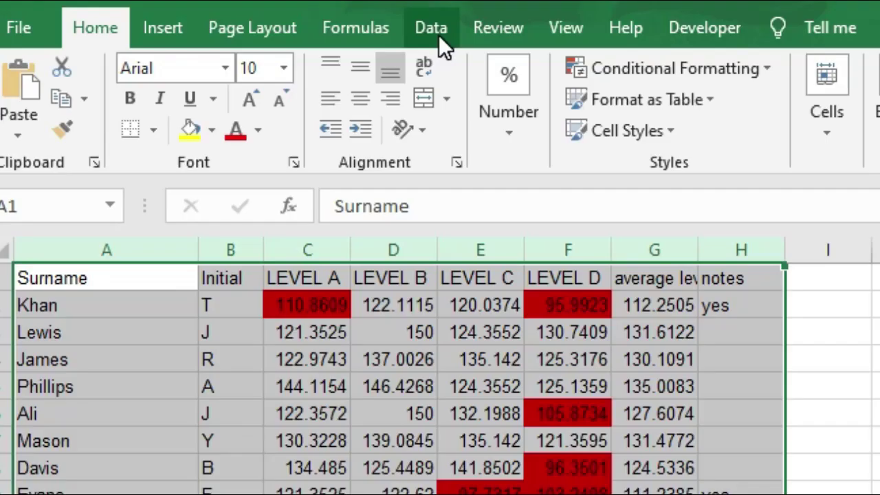
Filter Book2's notes column to exclude blanks, leaving only the five 'yes' students visible
left_click(438, 35)
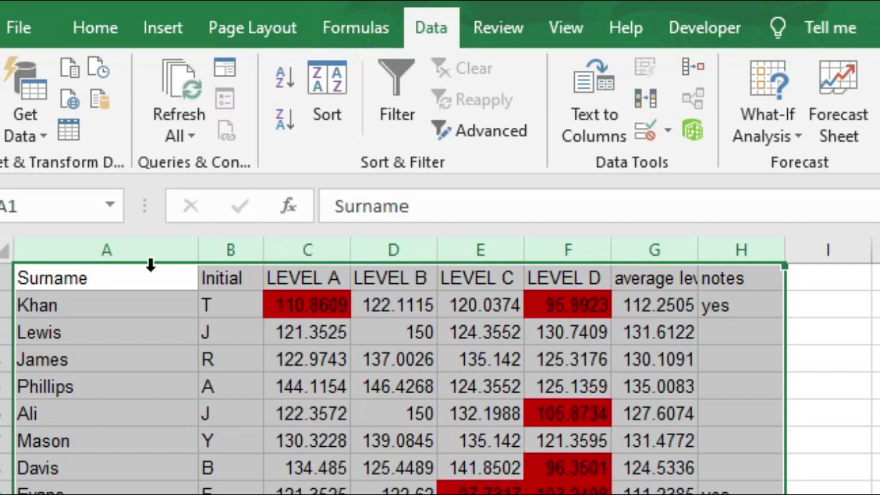
left_click(400, 108)
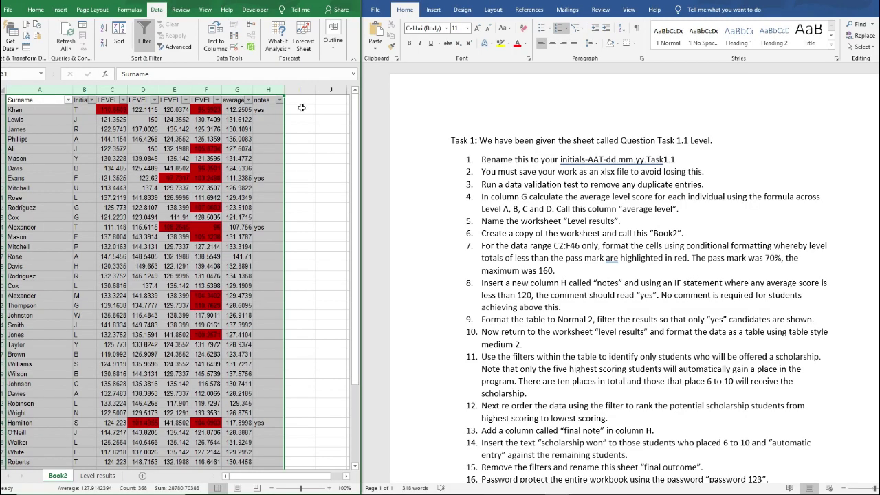
left_click(300, 108)
left_click(279, 100)
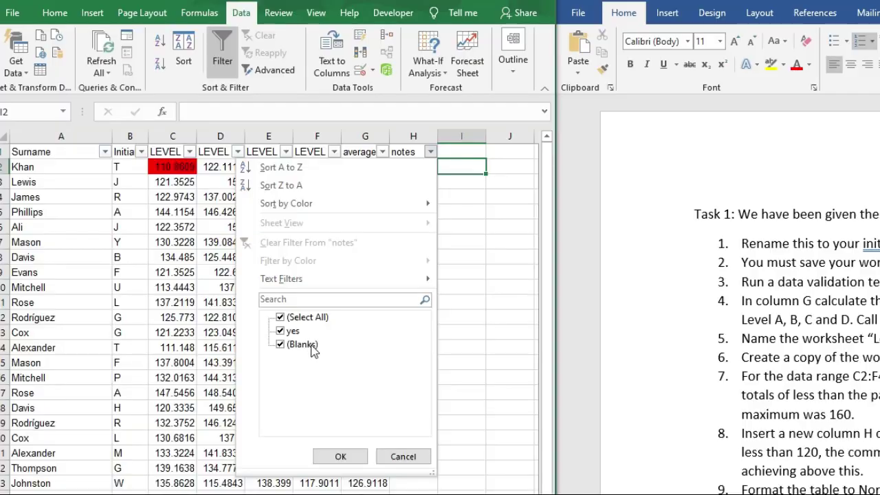
left_click(307, 346)
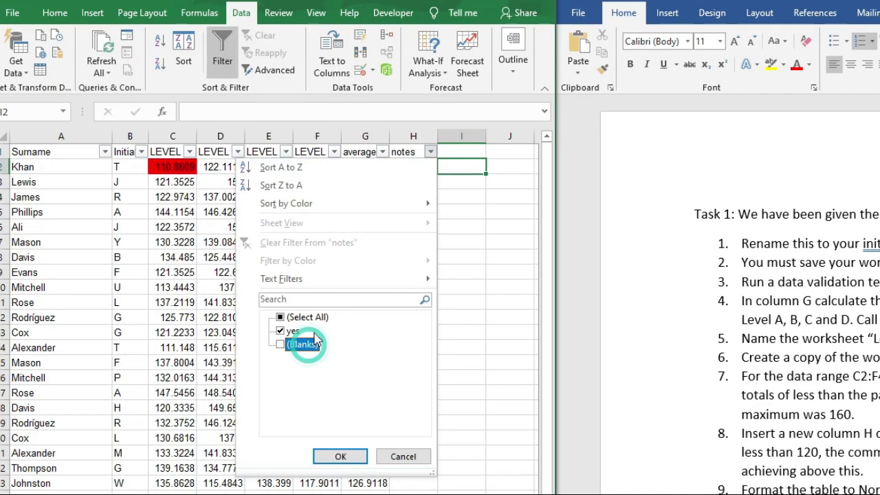
left_click(340, 456)
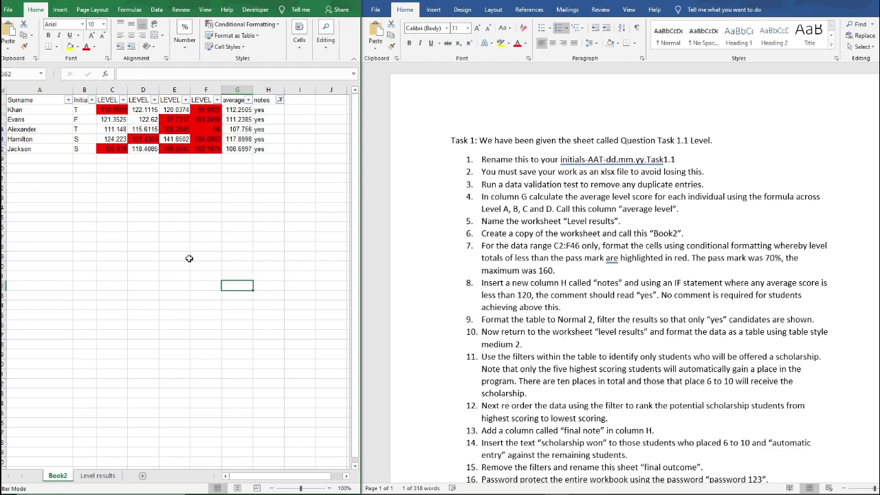
Format Level results columns Surname through average level as a Table Style Medium 2 table with headers
left_click(98, 475)
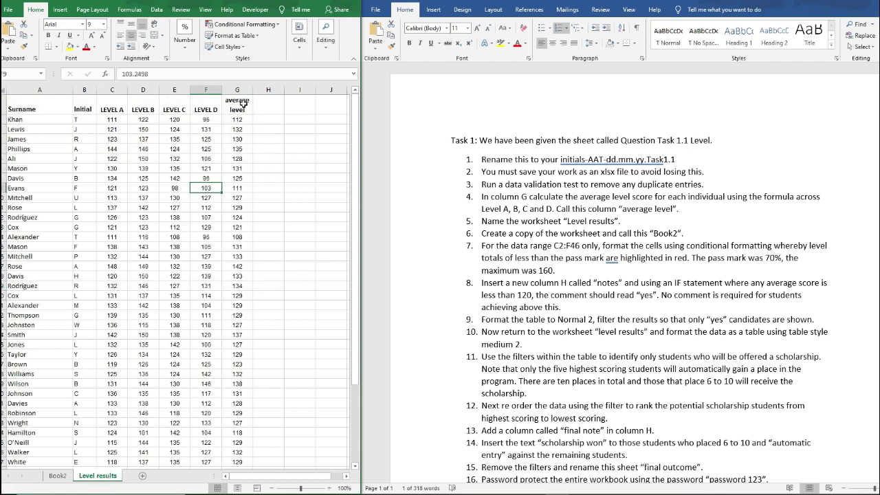
left_click_drag(237, 89, 42, 88)
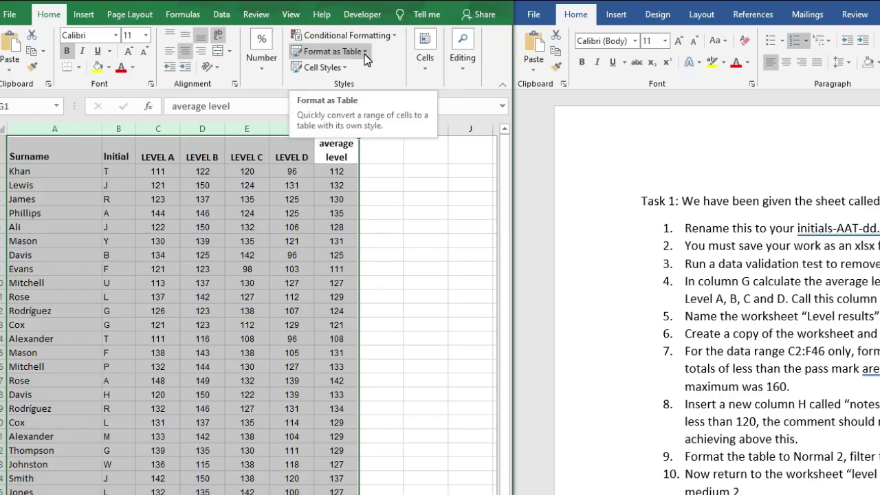
left_click(364, 53)
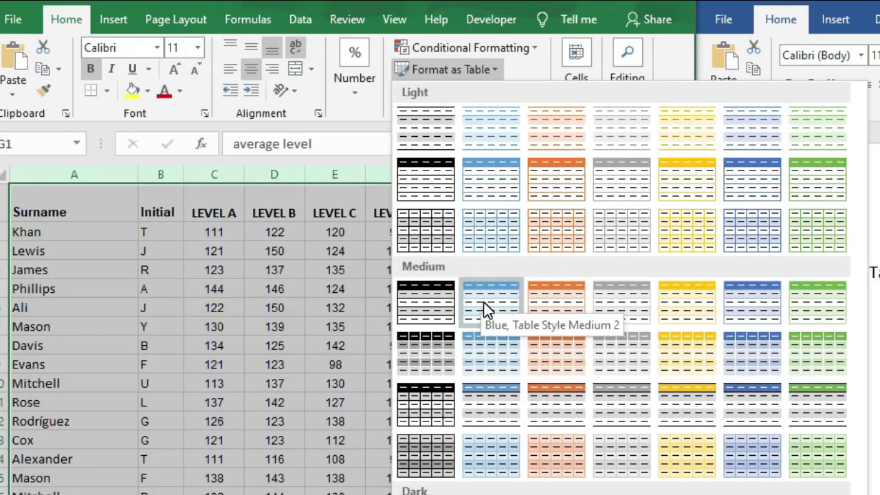
left_click(483, 301)
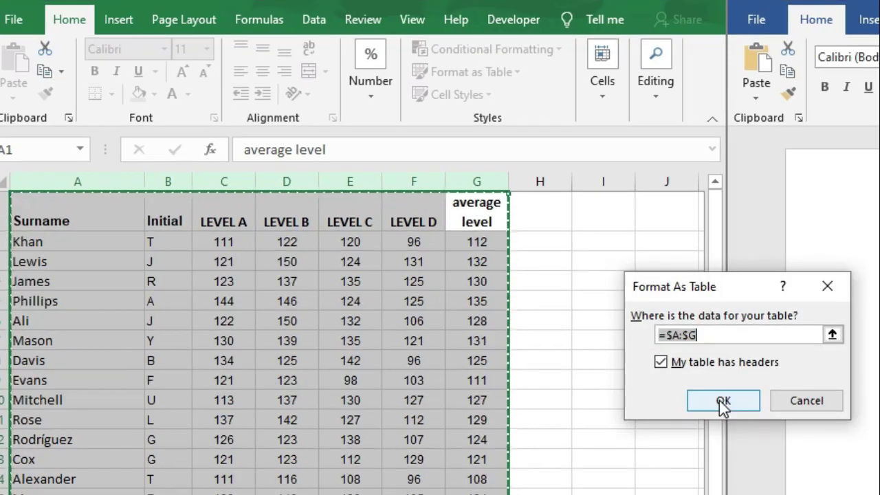
left_click(723, 402)
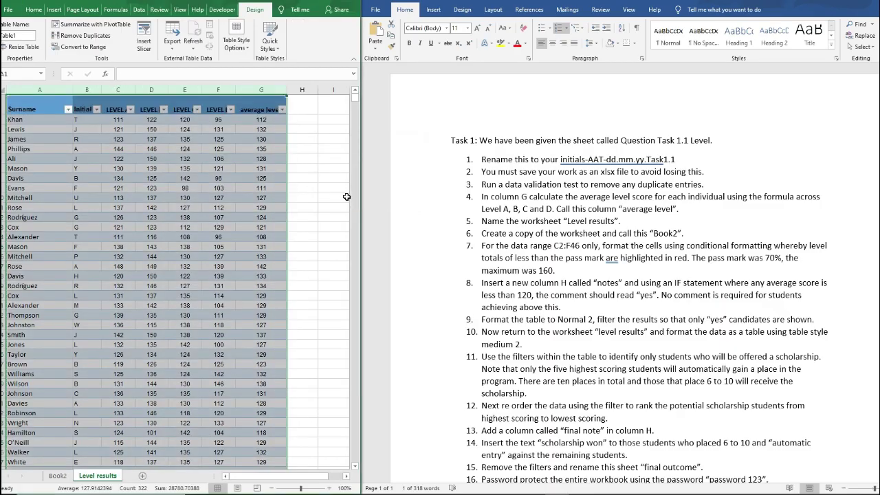
Filter average level to show only values 130, 131, 132, 133, 134, 135, 137, 138, 141 and 142
left_click(283, 114)
left_click(202, 217)
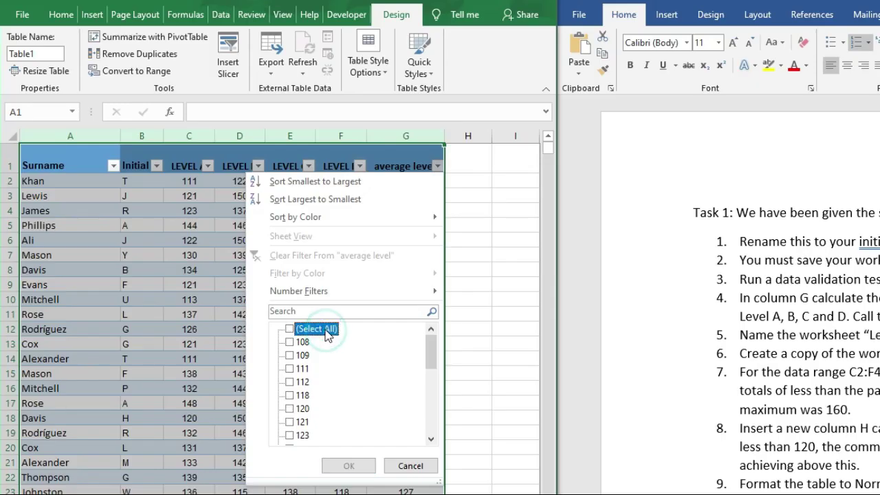
left_click_drag(428, 350, 430, 420)
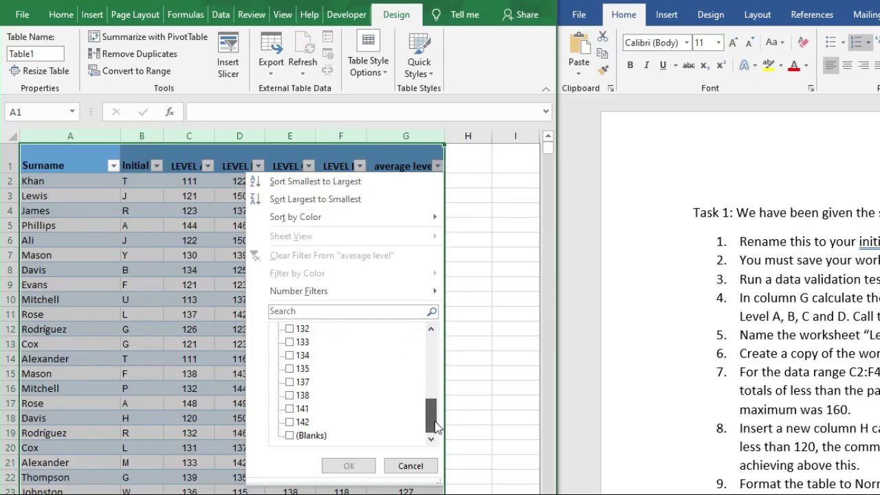
left_click(301, 422)
left_click(303, 408)
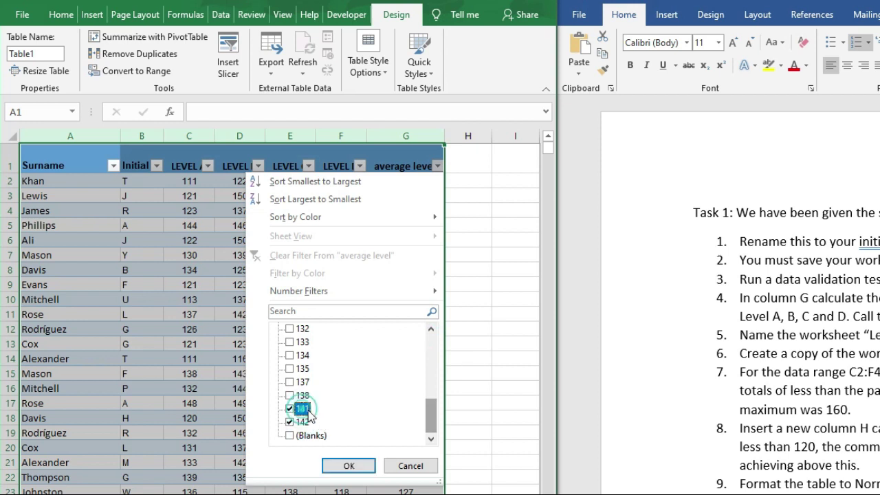
left_click(304, 395)
left_click(303, 382)
left_click(303, 369)
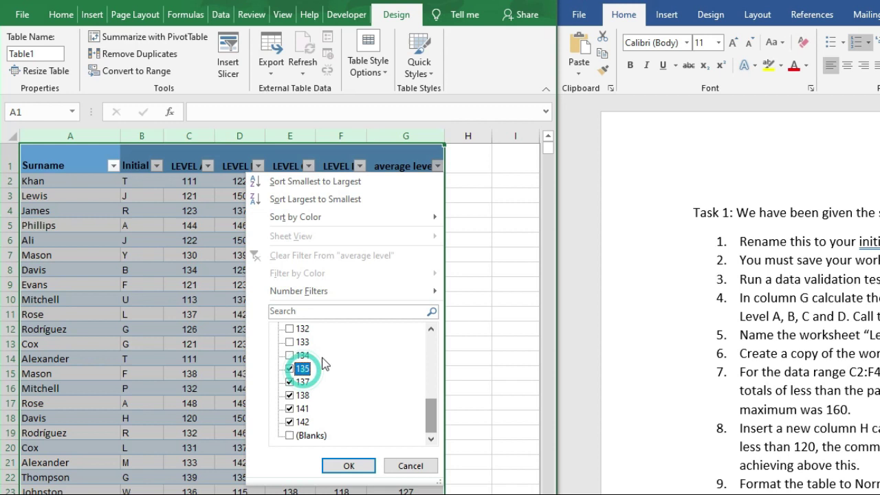
left_click(305, 355)
left_click(303, 342)
left_click(302, 328)
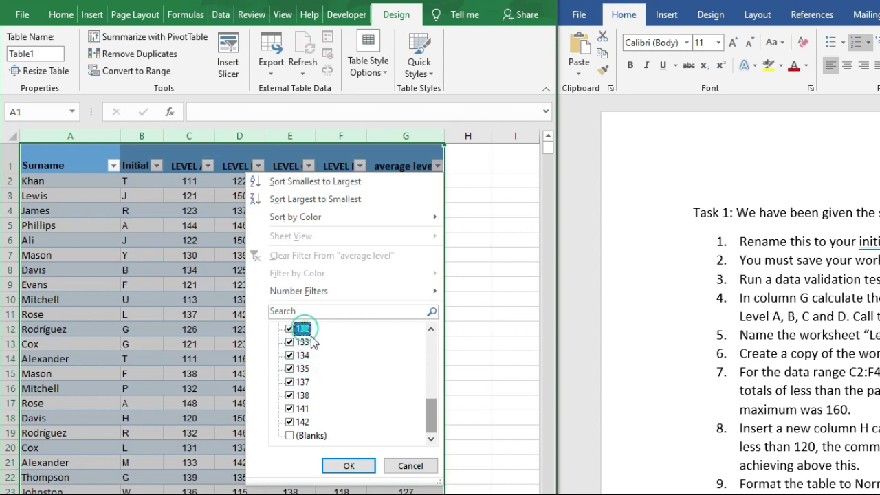
scroll(328, 392, "up", 1)
left_click(301, 355)
left_click(303, 341)
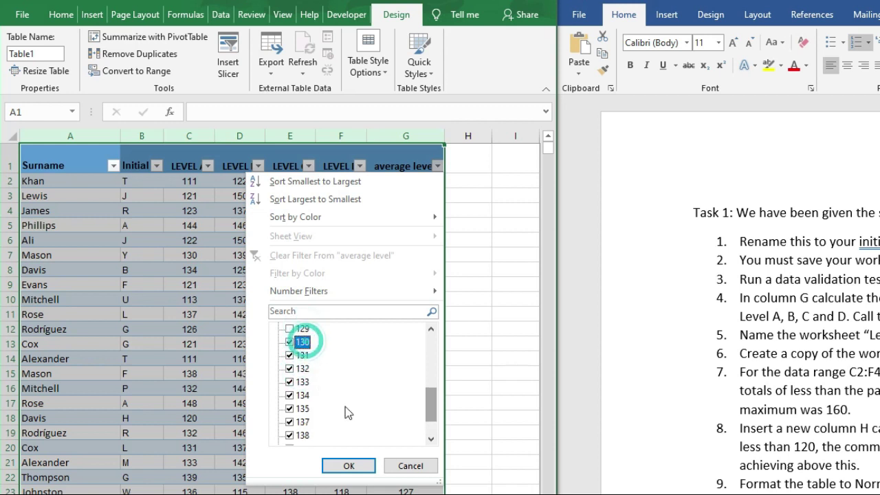
left_click(348, 465)
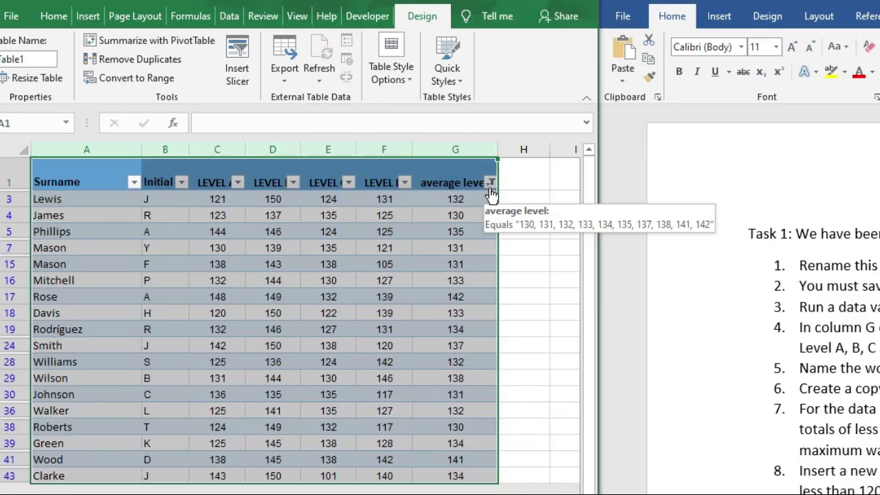
Sort the filtered table by average level from largest to smallest, 142 down to 130
left_click(491, 185)
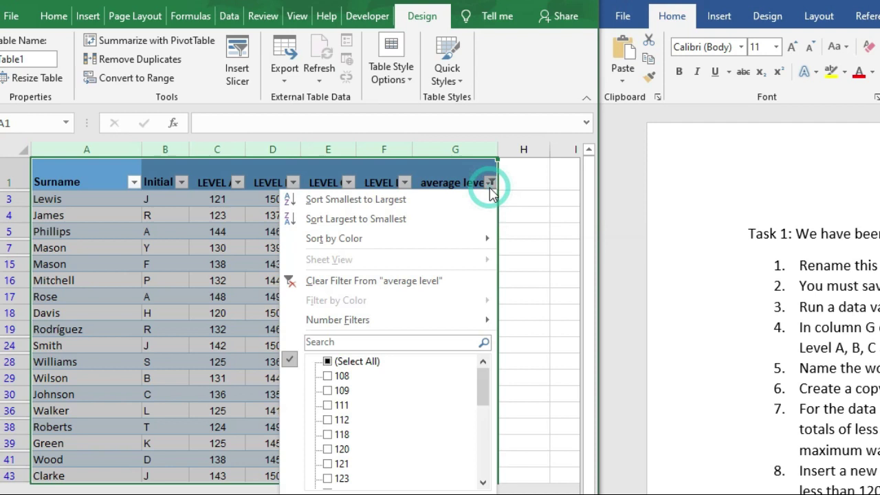
left_click(467, 220)
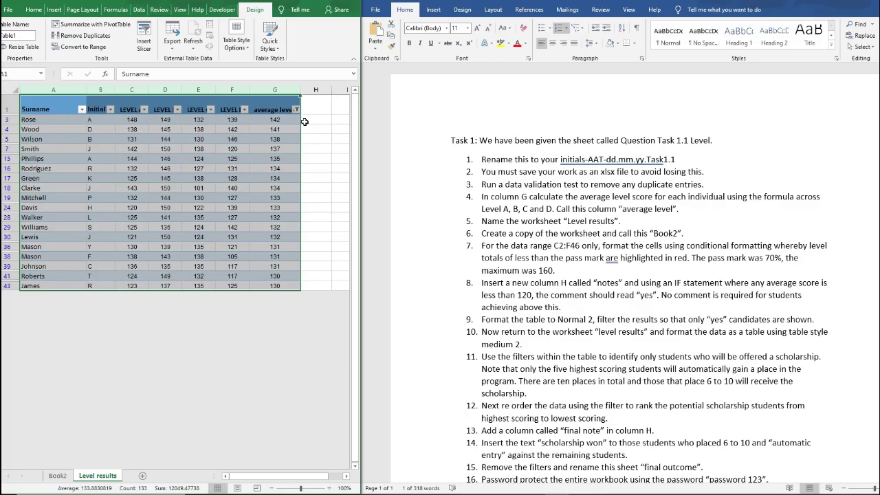
left_click(310, 107)
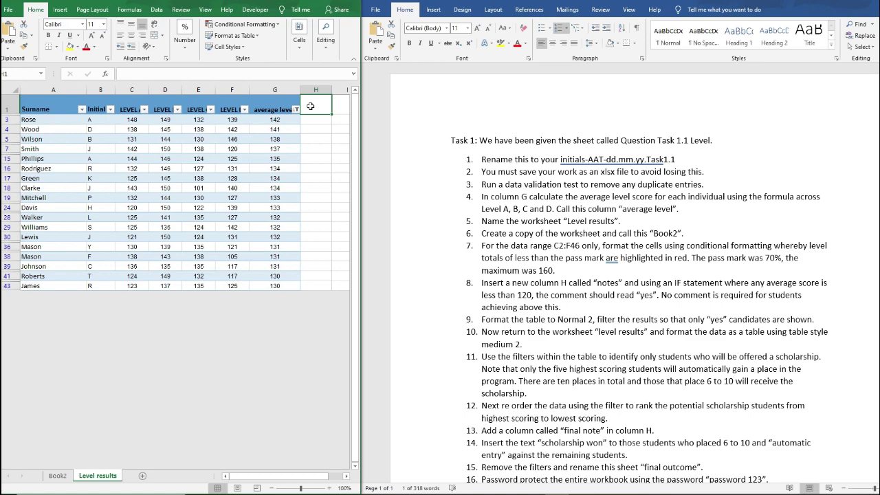
Add a 'final note' heading in H1 and fill 'scholarship win' for sixth to tenth places
type("final note")
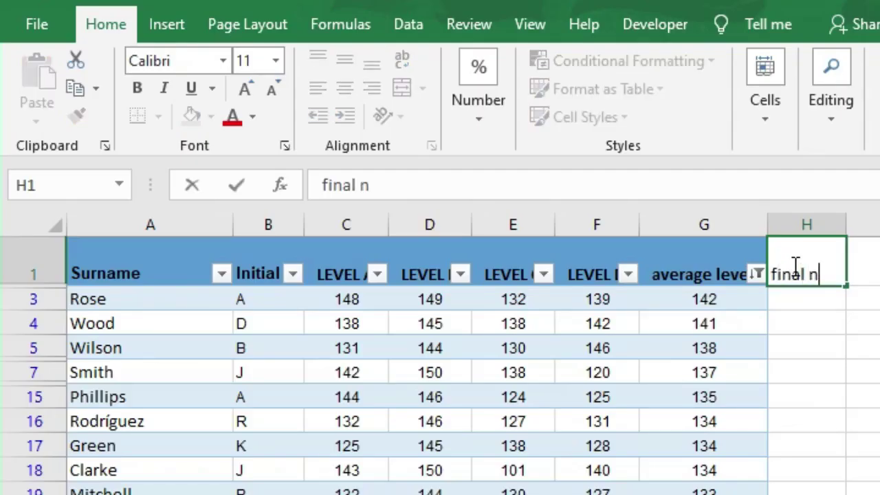
key("Return")
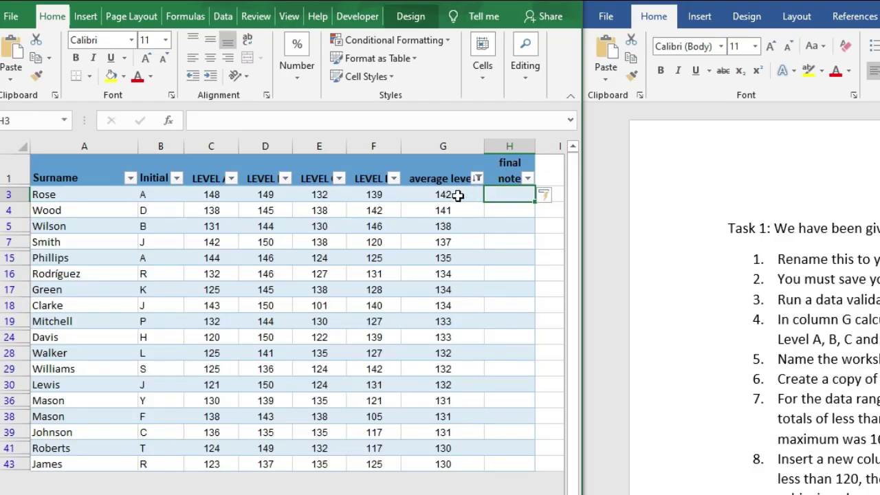
left_click(284, 119)
left_click_drag(457, 195, 466, 347)
left_click(511, 273)
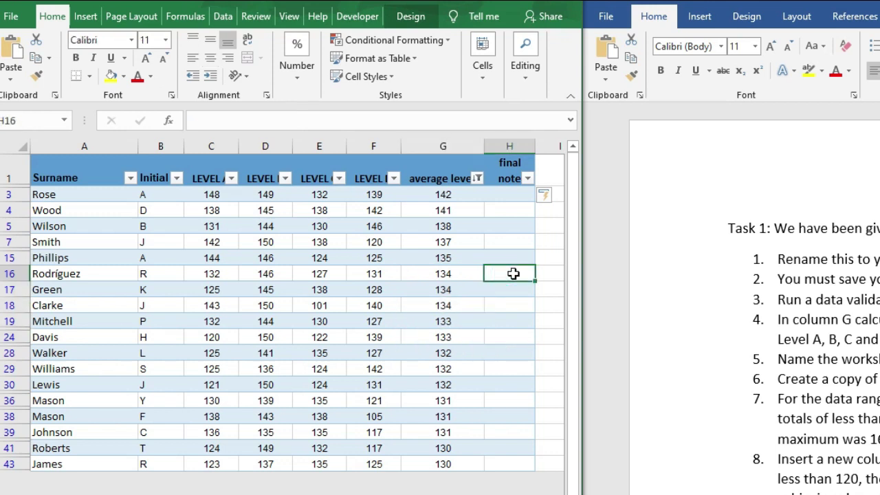
type("scholarshi")
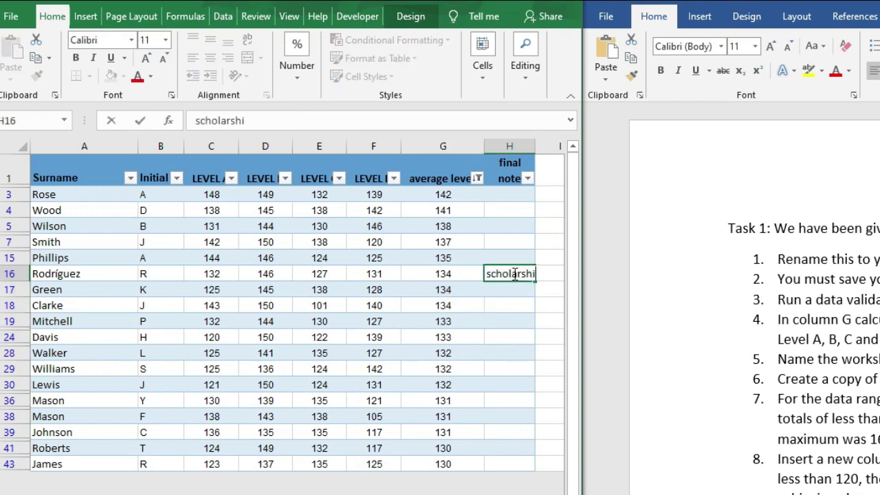
type("p win")
key("Return")
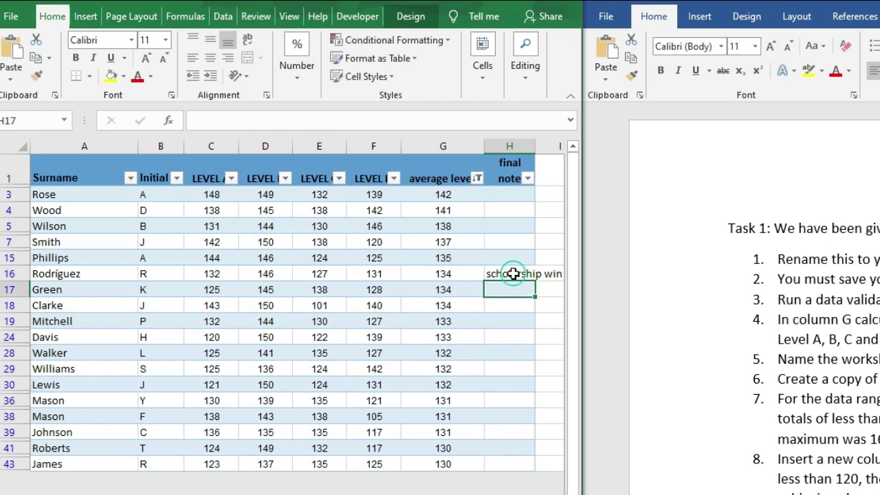
left_click_drag(512, 283, 506, 336)
type("scholarship win scholarship win scholarship win scholarship win")
Mark the top five students 'automatic entry' from H3 down to H15
left_click_drag(463, 273, 461, 341)
left_click_drag(459, 199, 466, 255)
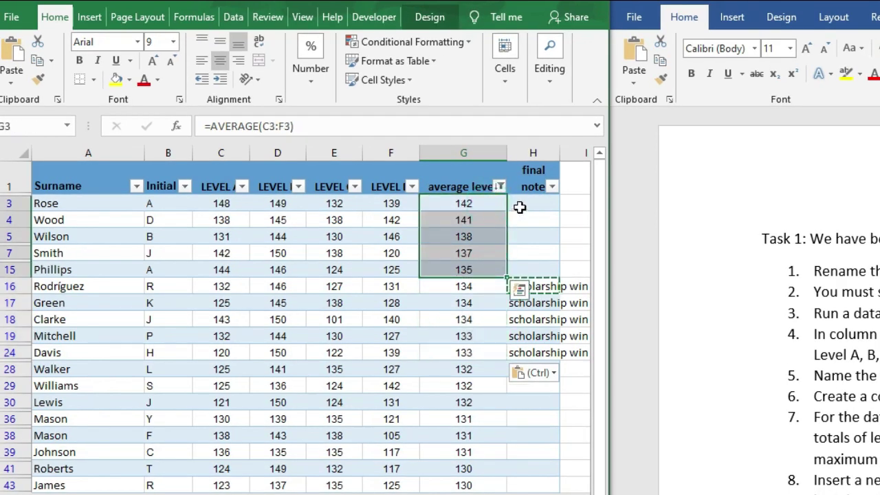
left_click(520, 207)
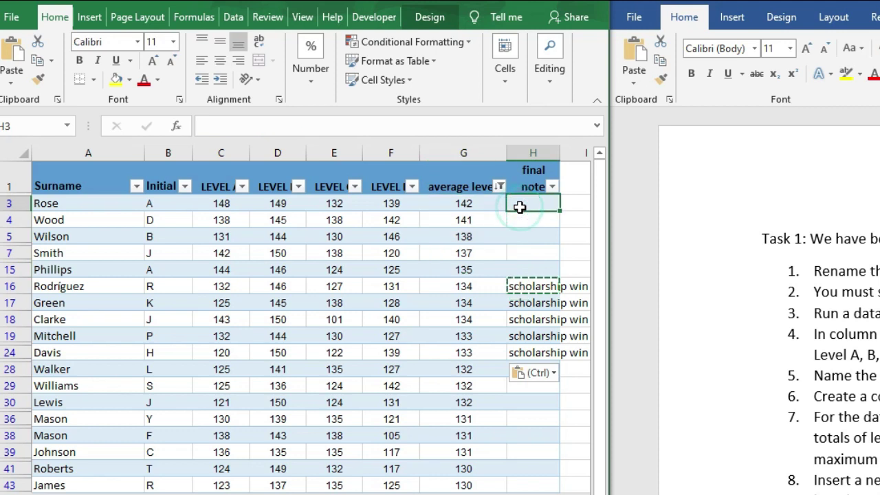
type("automatic")
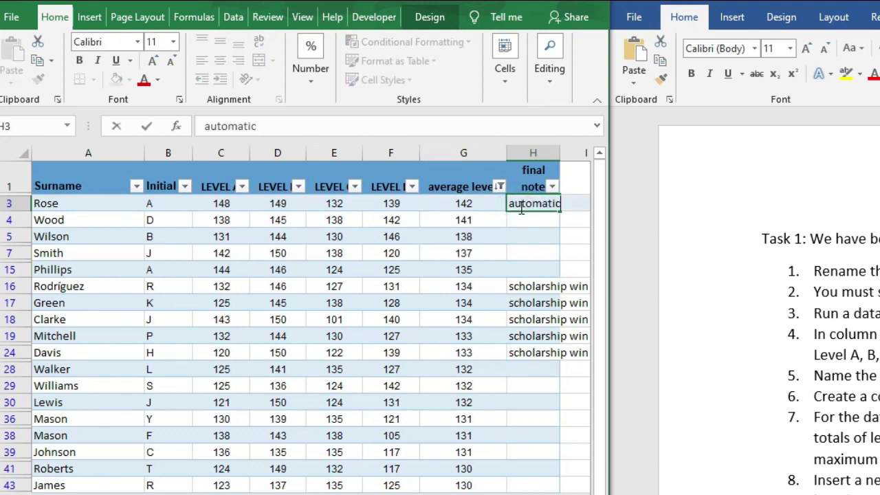
type(" entry")
key("Return")
left_click(515, 204)
key("ctrl+c")
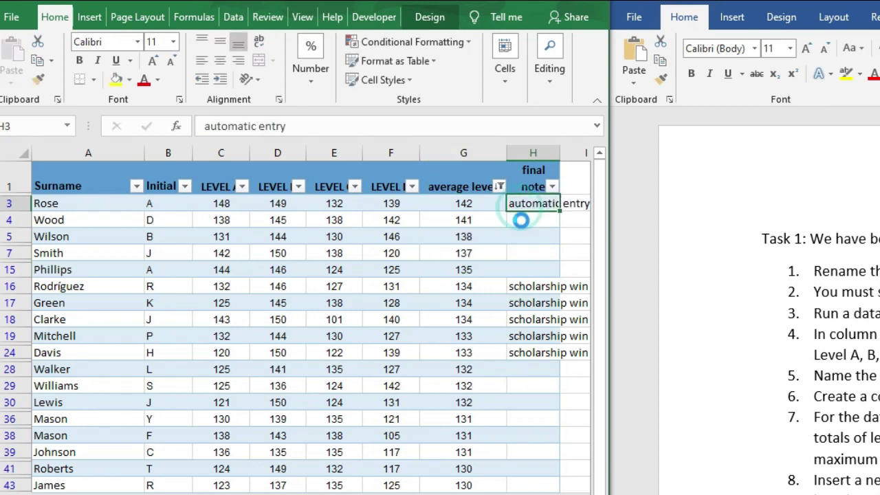
left_click_drag(520, 218, 525, 270)
key("ctrl+v")
left_click(524, 270)
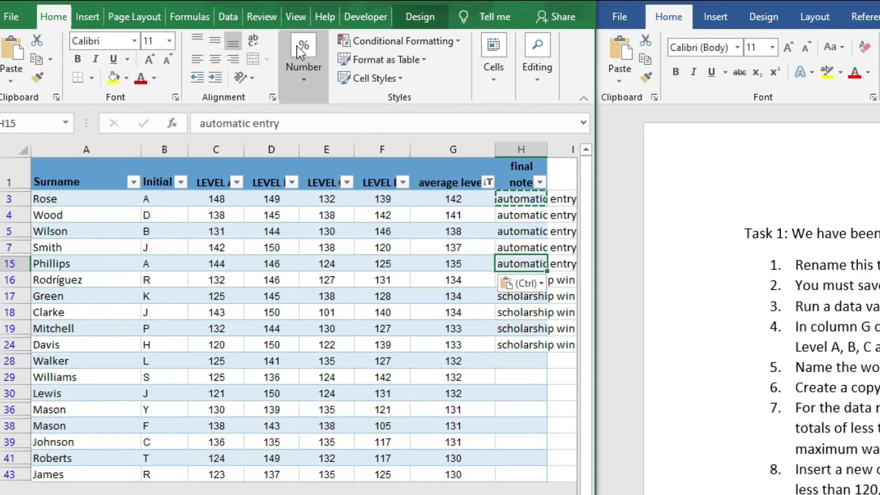
Clear the table filter to show every student and rename the Level results sheet 'final outcome'
left_click(228, 18)
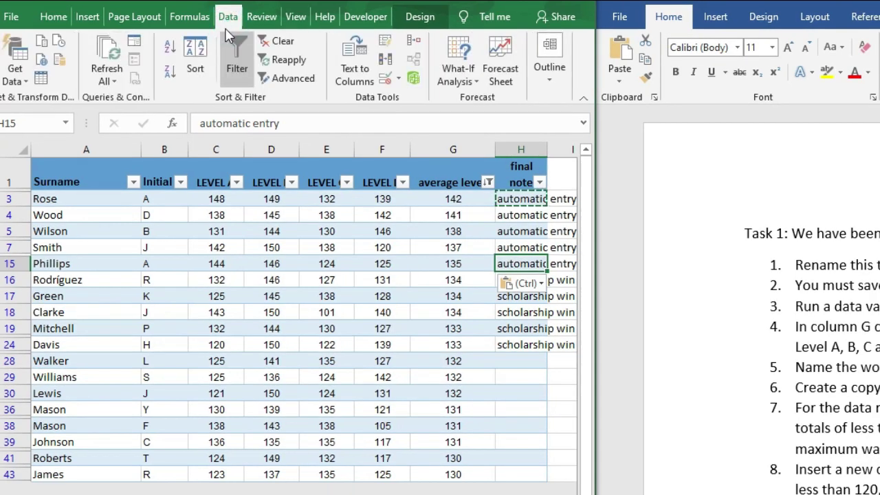
left_click(279, 45)
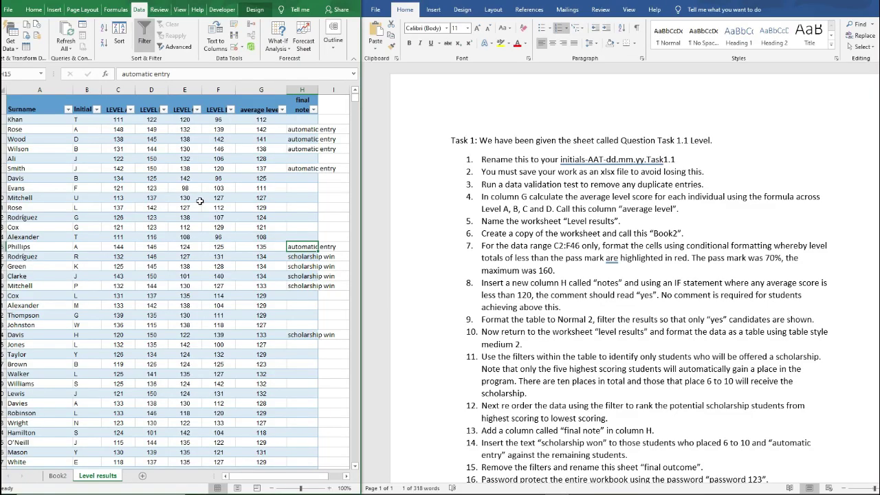
double_click(97, 473)
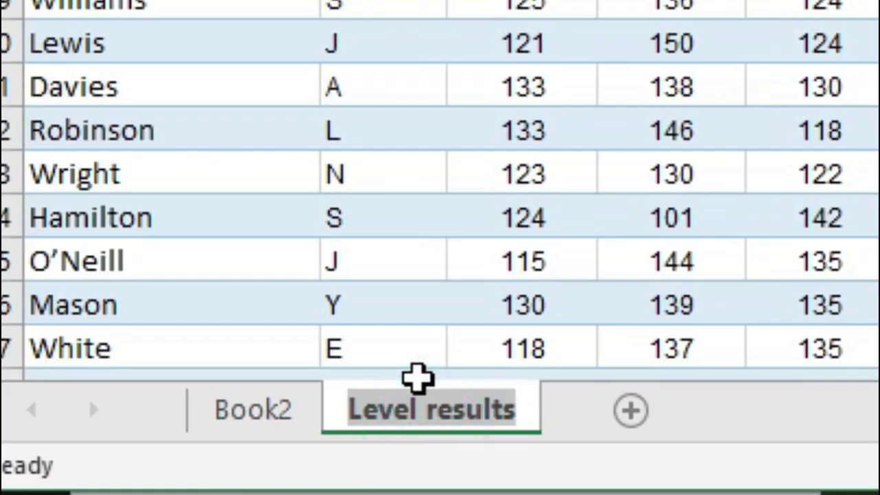
type("final outcom")
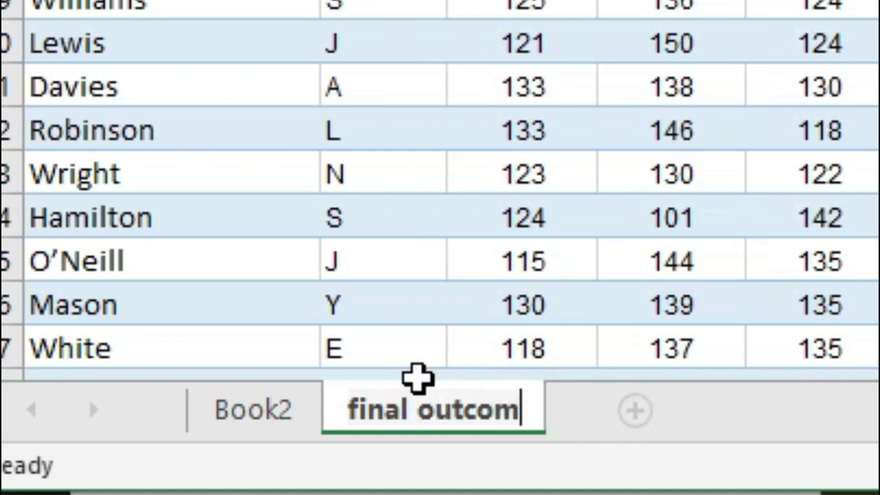
type("e")
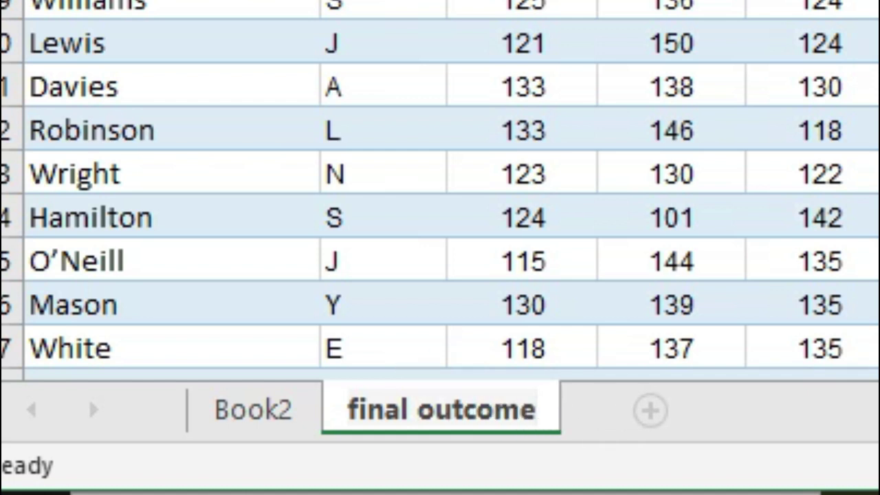
key("Return")
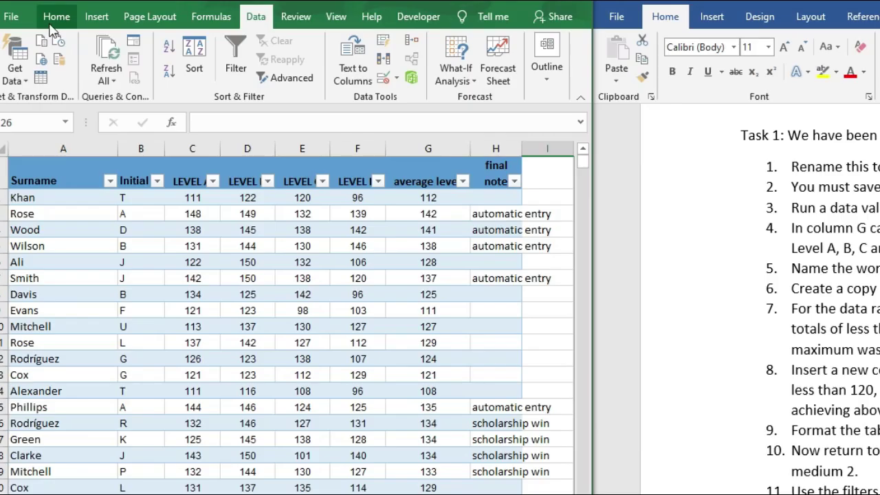
Encrypt the MF-AAT-15.11.20.Task1.1 workbook with a confirmed password, then save it
left_click(36, 10)
left_click(8, 9)
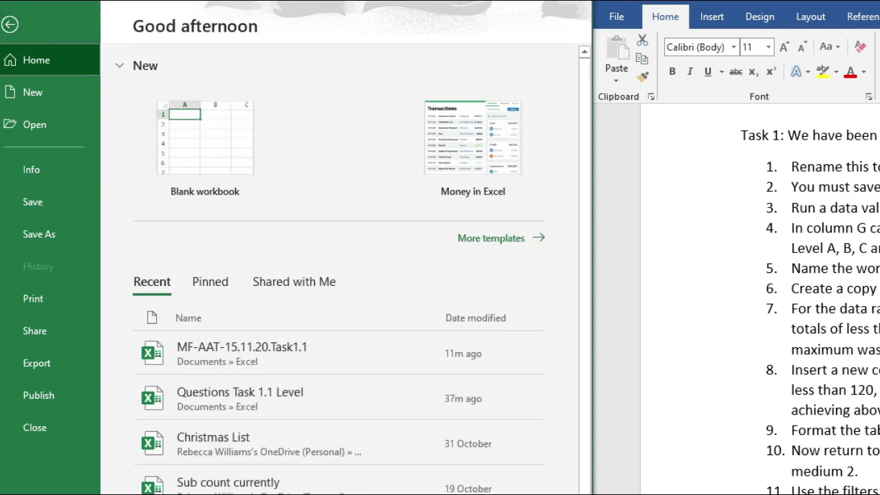
left_click(59, 169)
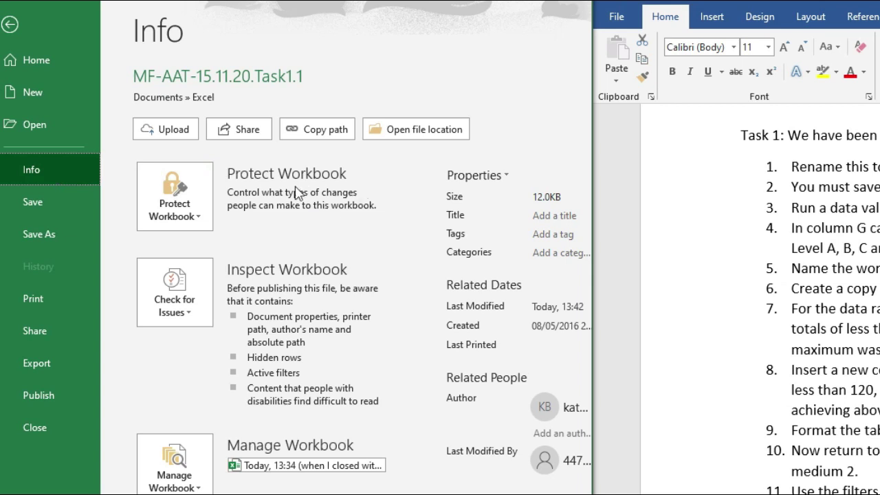
left_click(199, 215)
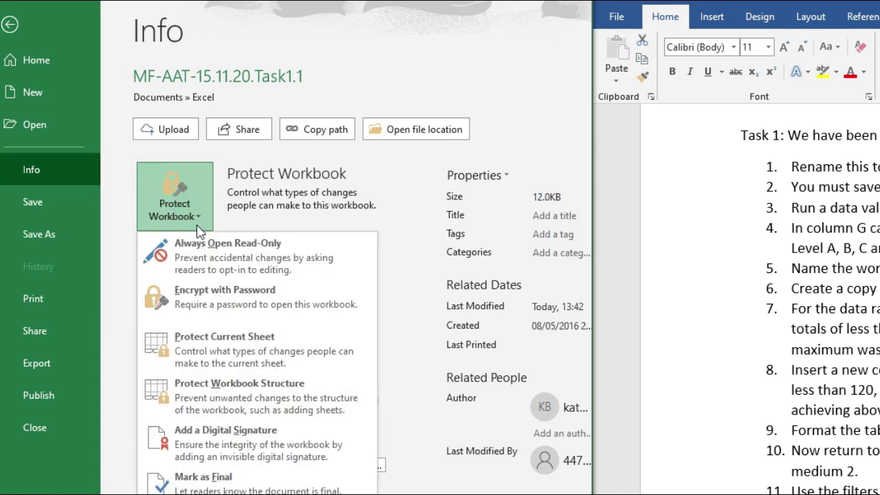
left_click(203, 298)
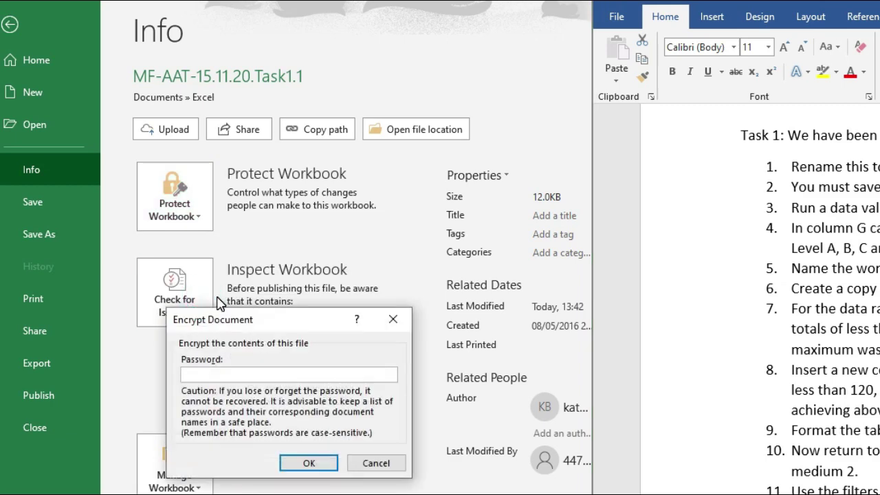
type("p")
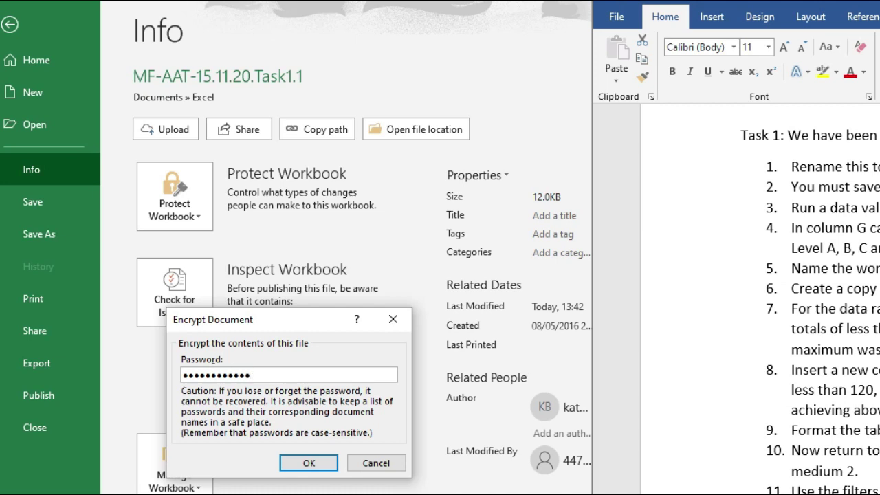
left_click(294, 469)
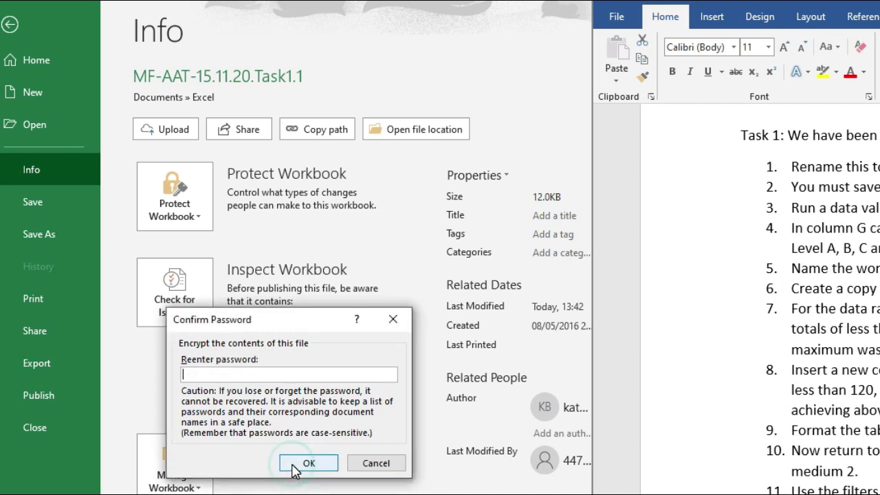
type("p")
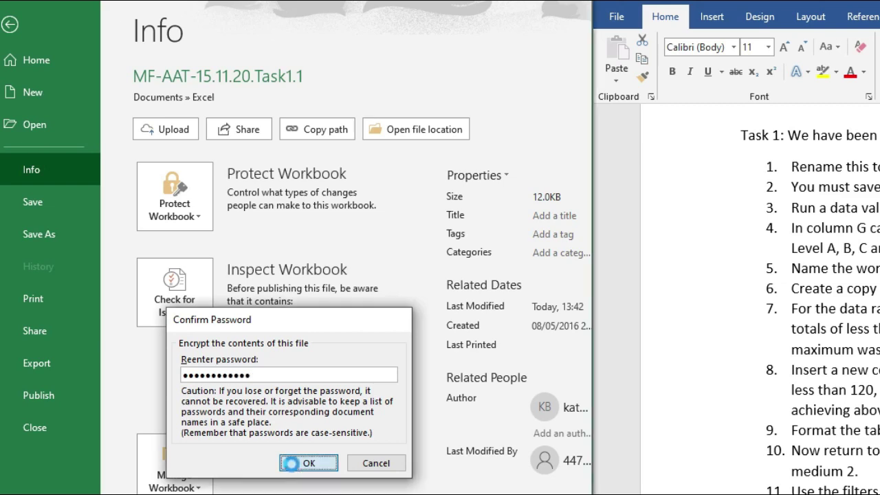
left_click(294, 470)
left_click(14, 22)
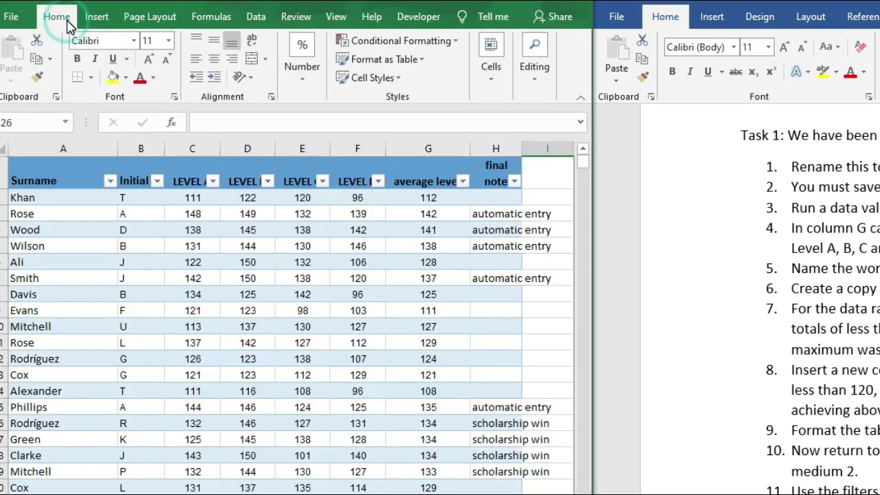
left_click(65, 44)
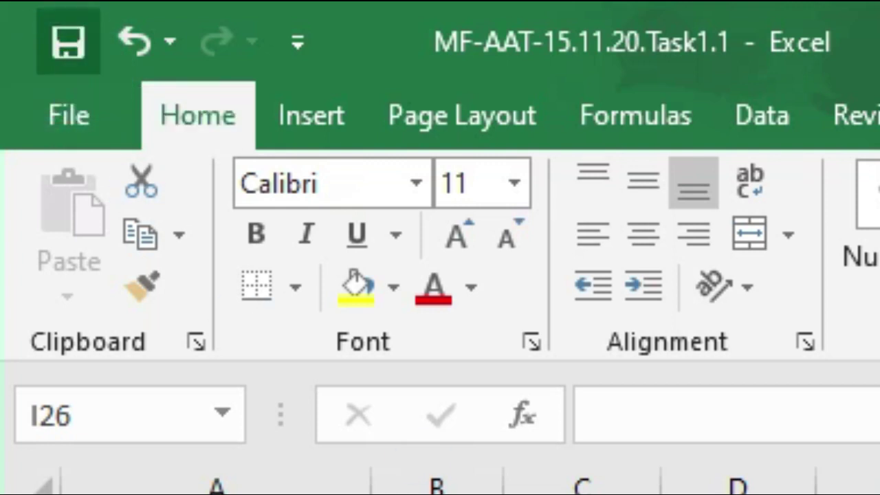